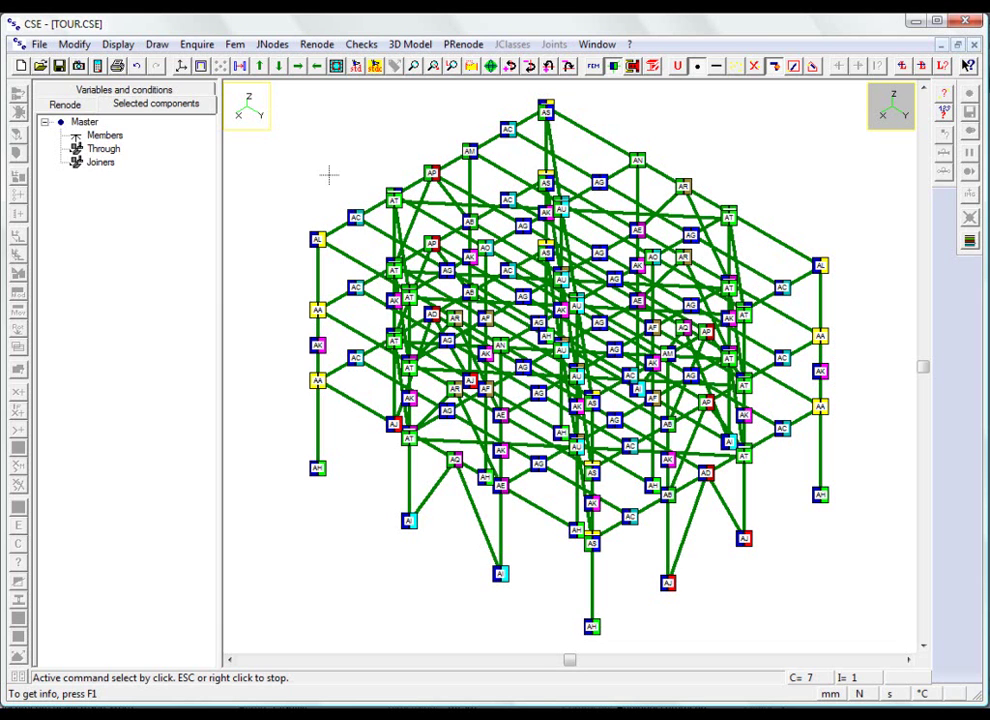
# Choose jnode AA in the jnode collection and open its 3D scene
pyautogui.click(272, 44)
pyautogui.click(268, 88)
pyautogui.moveTo(336, 214); pyautogui.dragTo(157, 410)
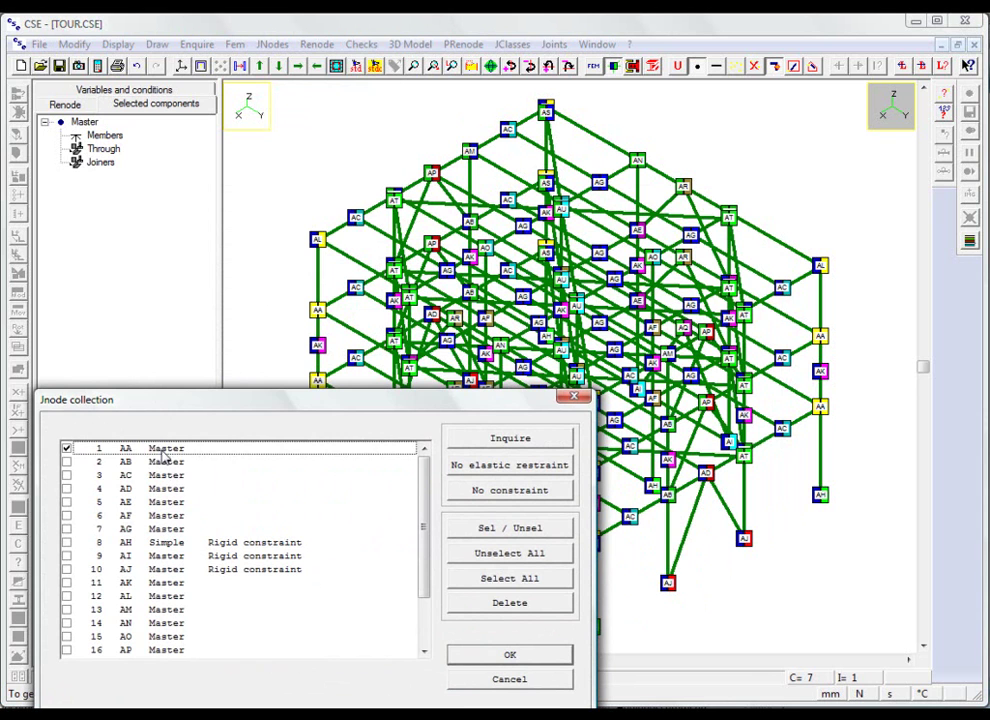
pyautogui.click(165, 449)
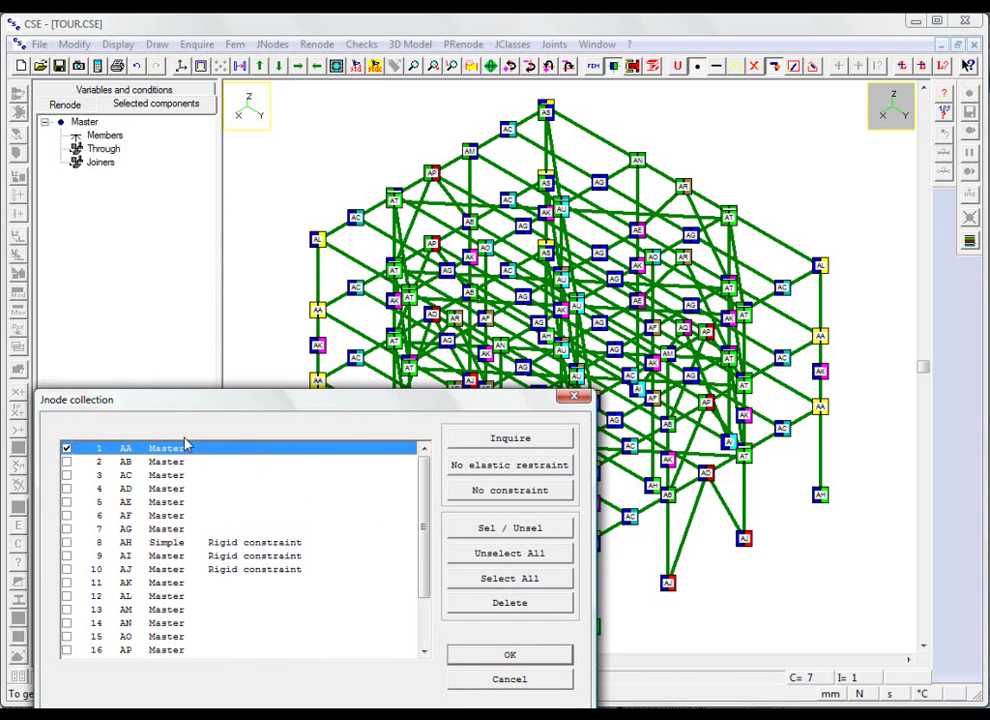
pyautogui.click(480, 656)
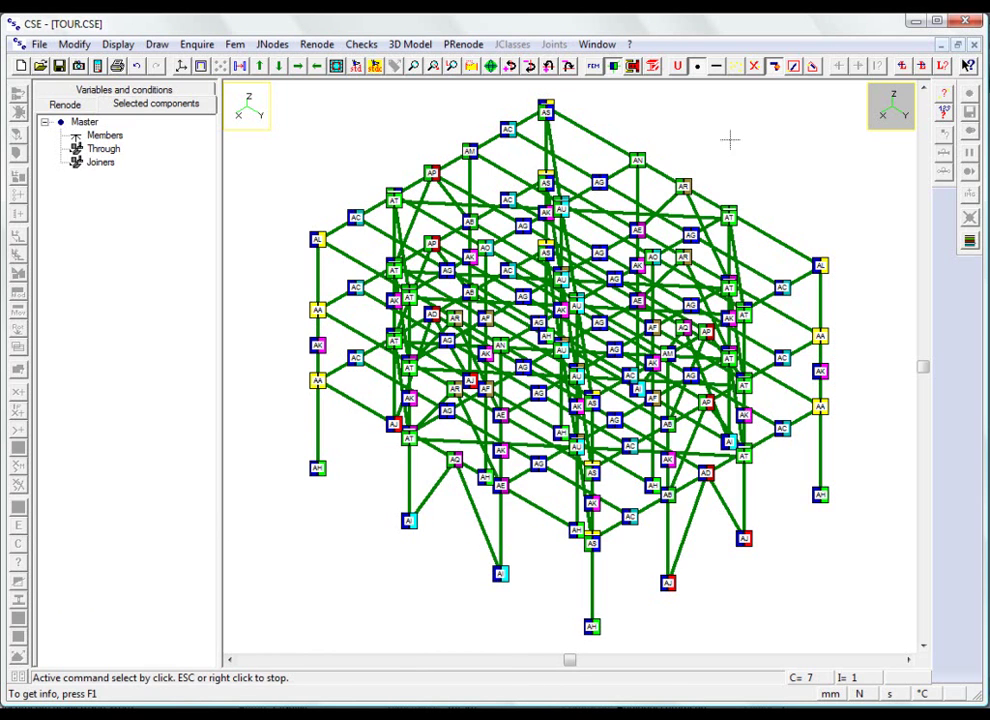
pyautogui.click(633, 67)
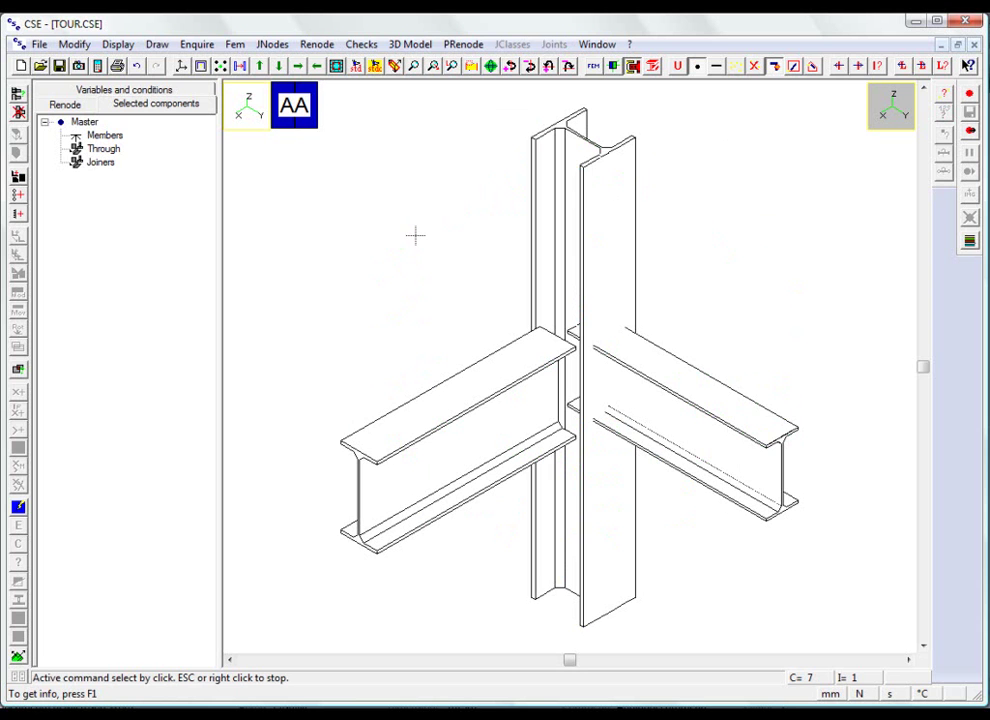
# Shorten the IPE 330 beam m3 by 148 mm with a numerical translation
pyautogui.click(512, 292)
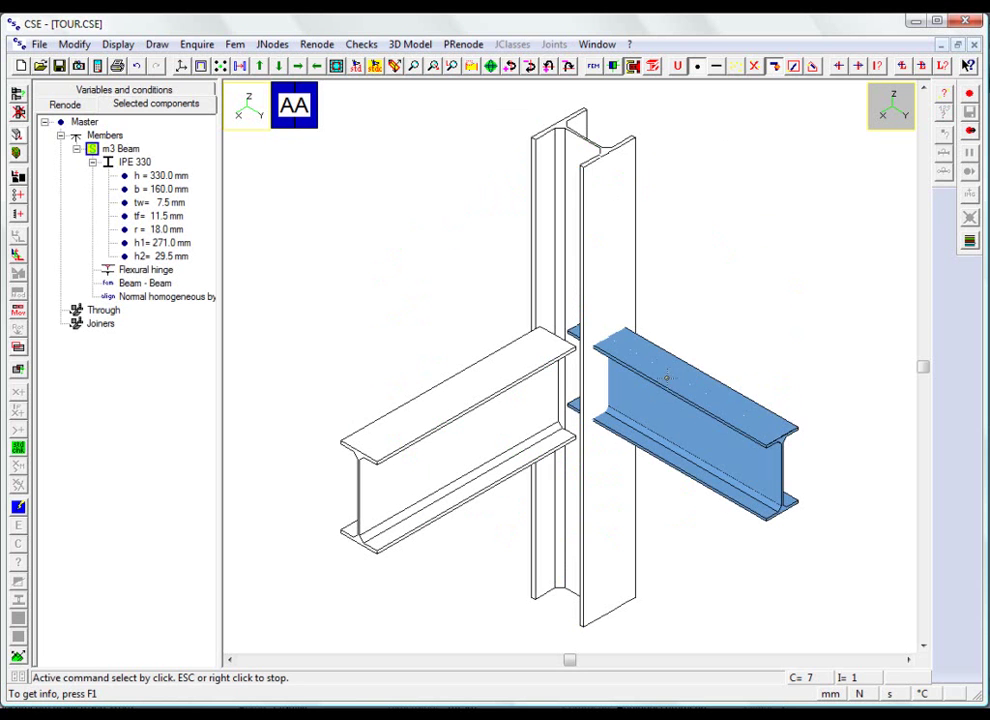
pyautogui.click(373, 68)
pyautogui.click(573, 294)
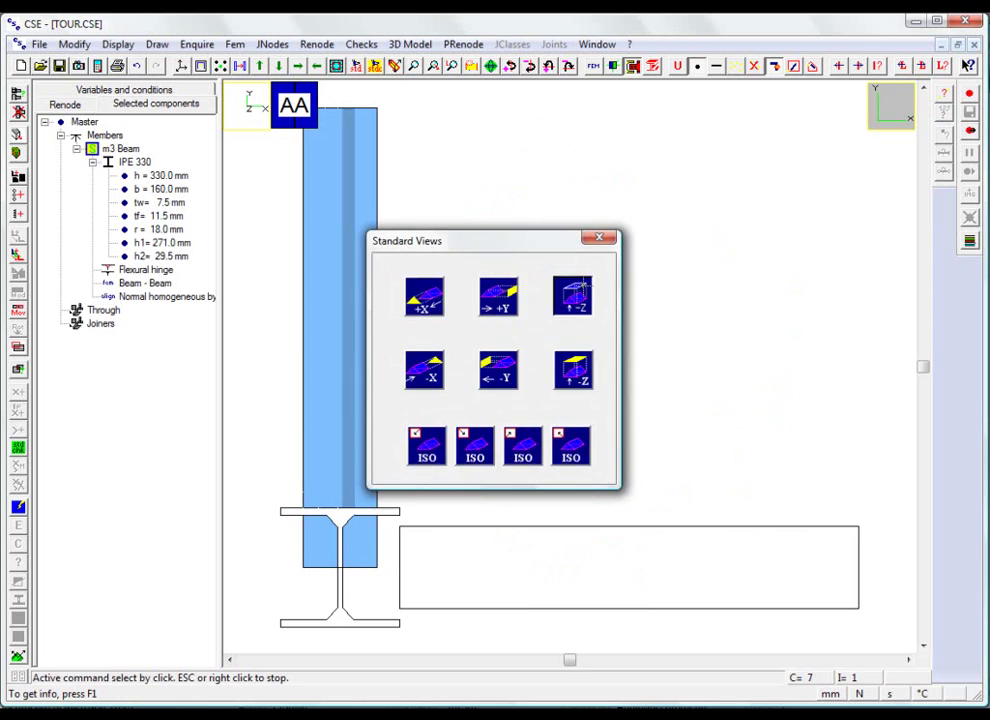
pyautogui.click(357, 67)
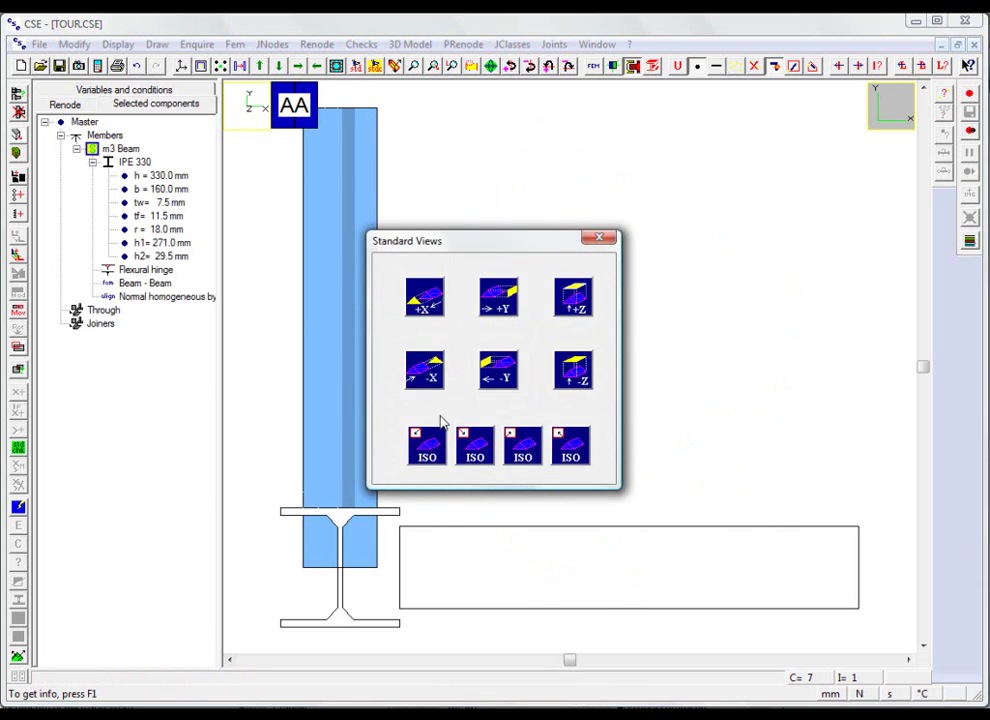
pyautogui.click(420, 444)
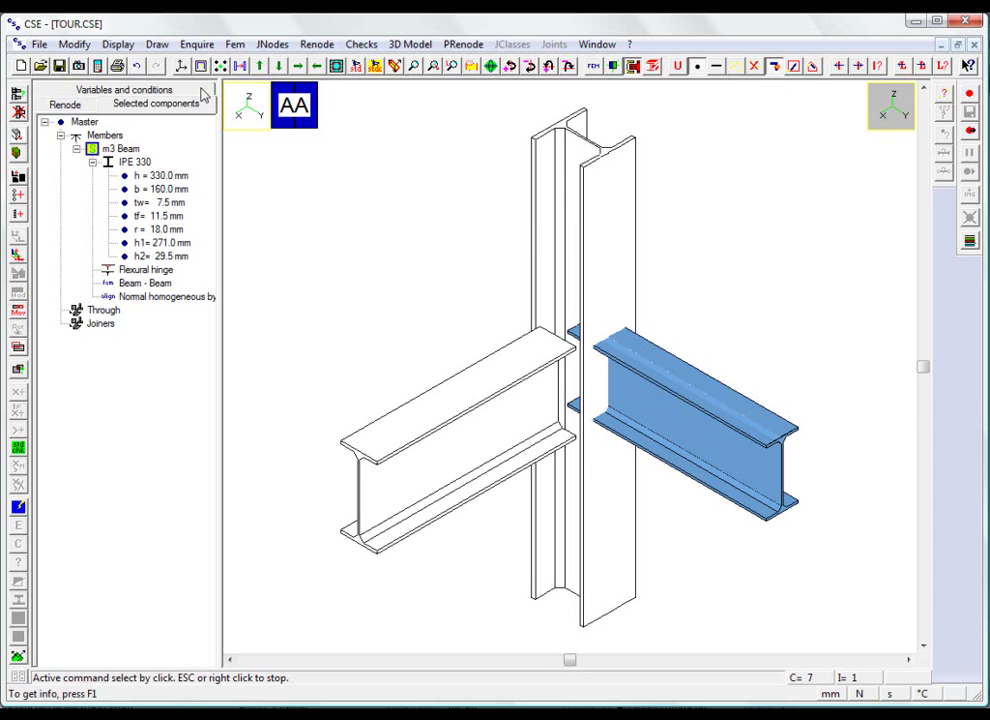
pyautogui.click(18, 150)
pyautogui.click(490, 413)
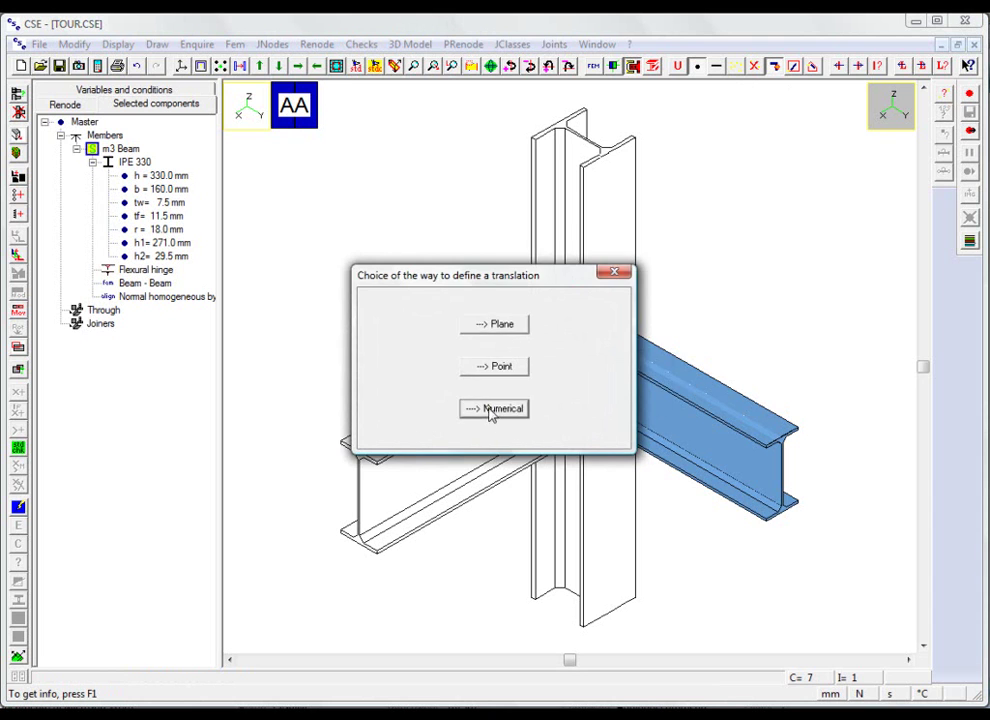
pyautogui.moveTo(376, 363); pyautogui.dragTo(294, 365)
pyautogui.press('BackSpace')
pyautogui.write('-148')
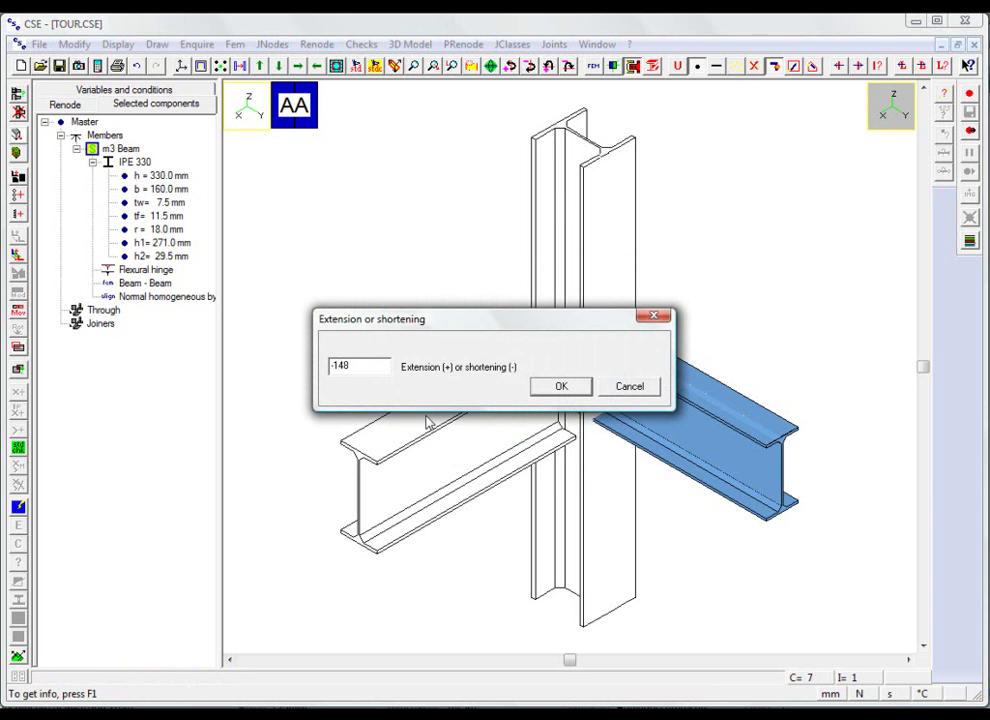
pyautogui.click(561, 388)
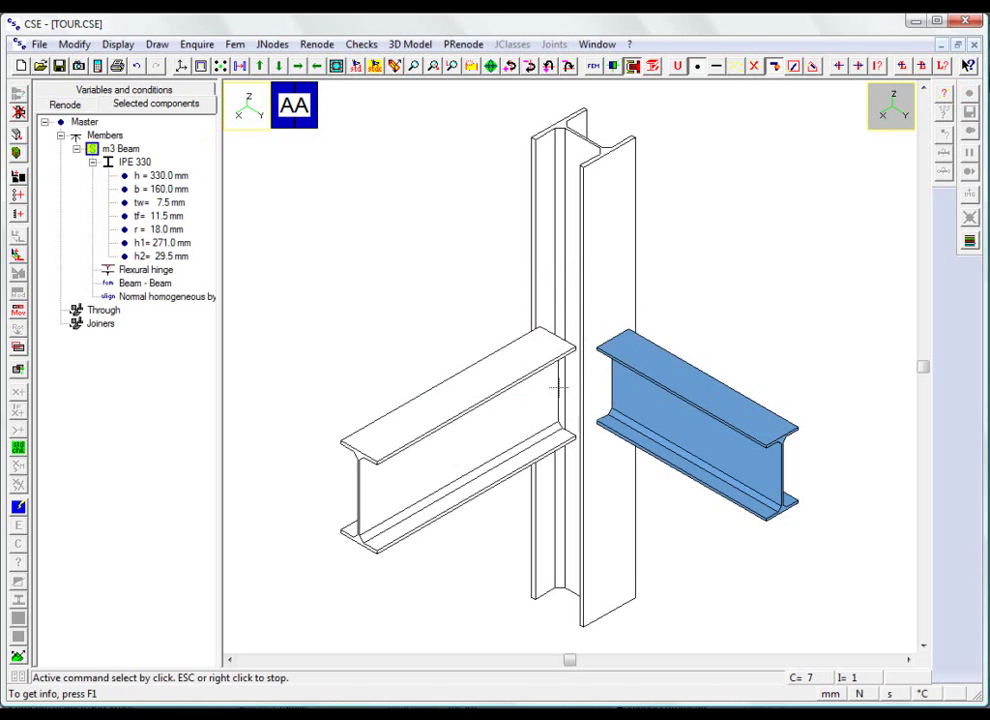
# Check the shortened beam in the +Z and isometric views and review the scene point creation rules, keeping face centers enabled
pyautogui.click(355, 66)
pyautogui.click(572, 296)
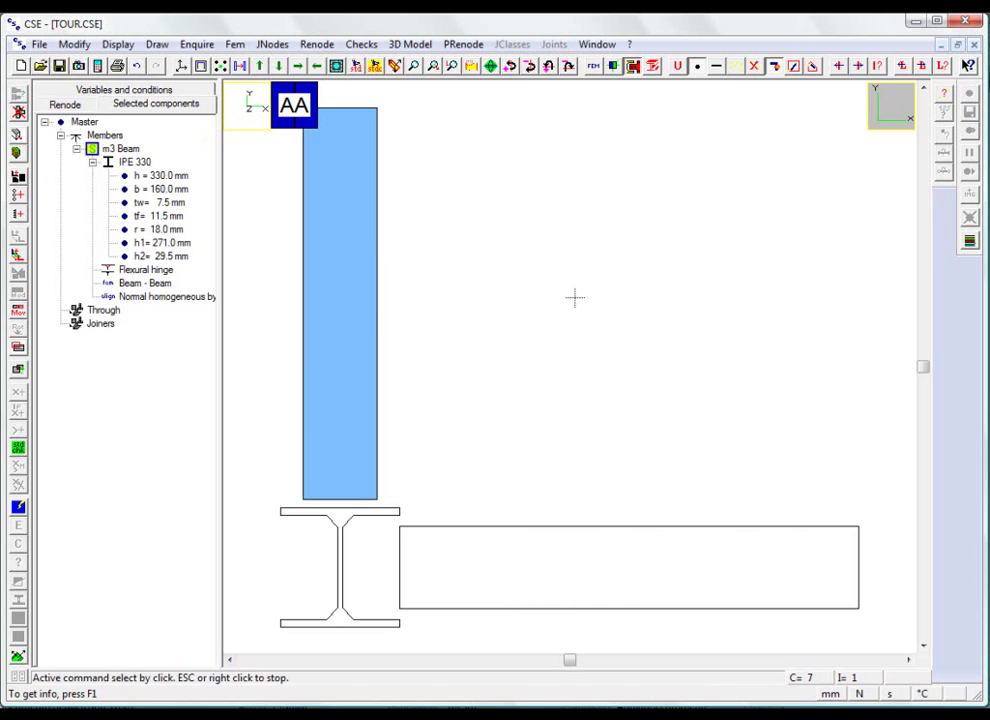
pyautogui.click(355, 66)
pyautogui.click(426, 440)
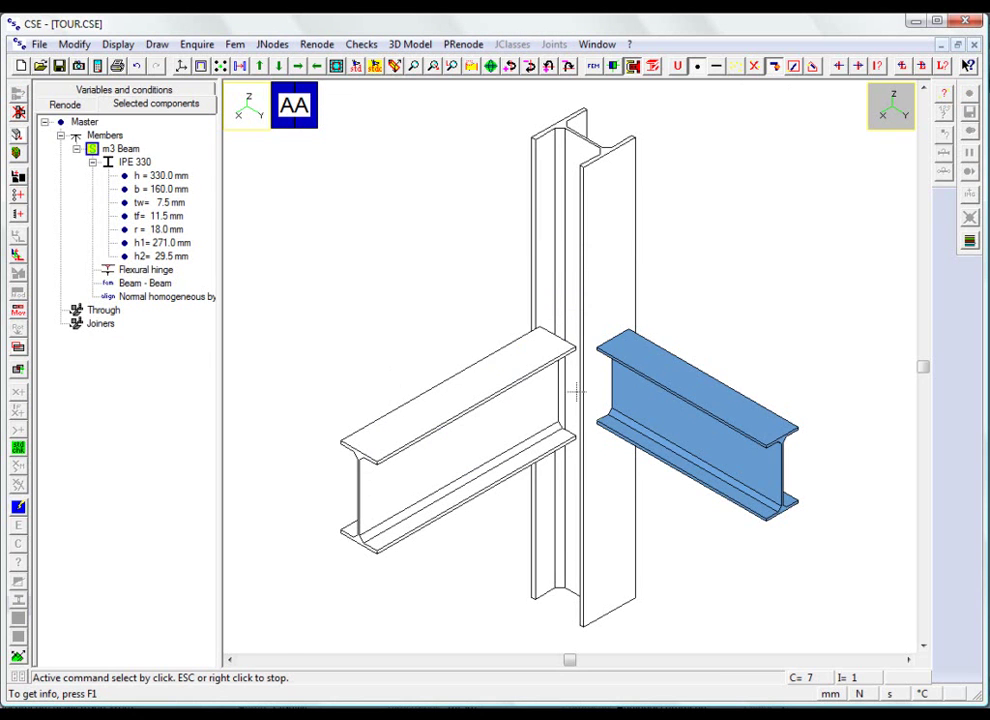
pyautogui.scroll(3, 619, 358)
pyautogui.click(222, 66)
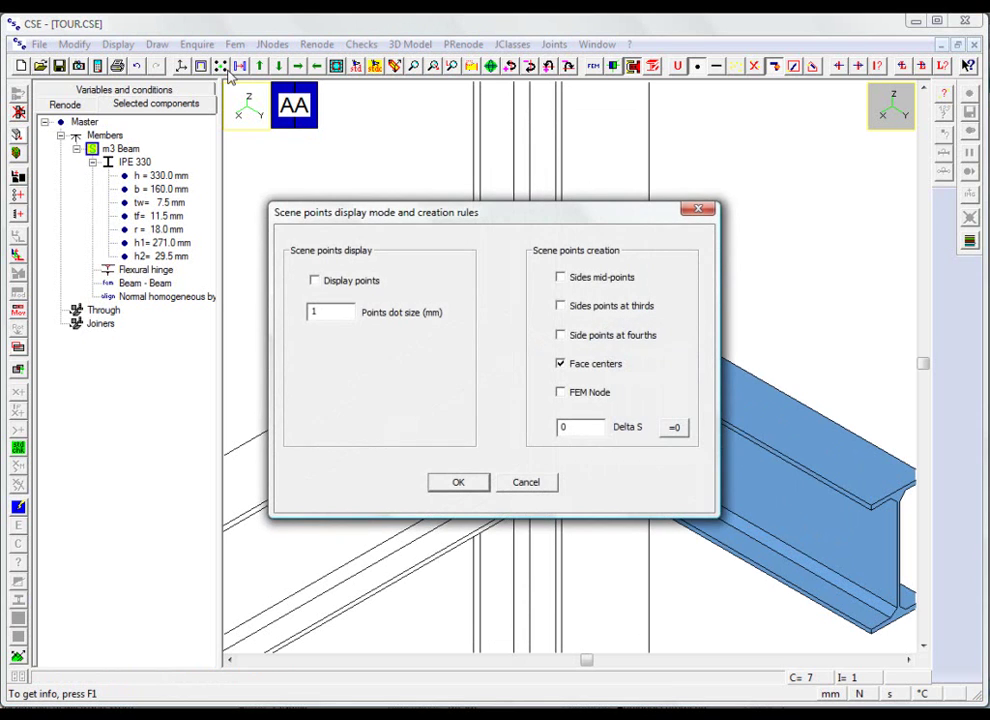
pyautogui.click(459, 482)
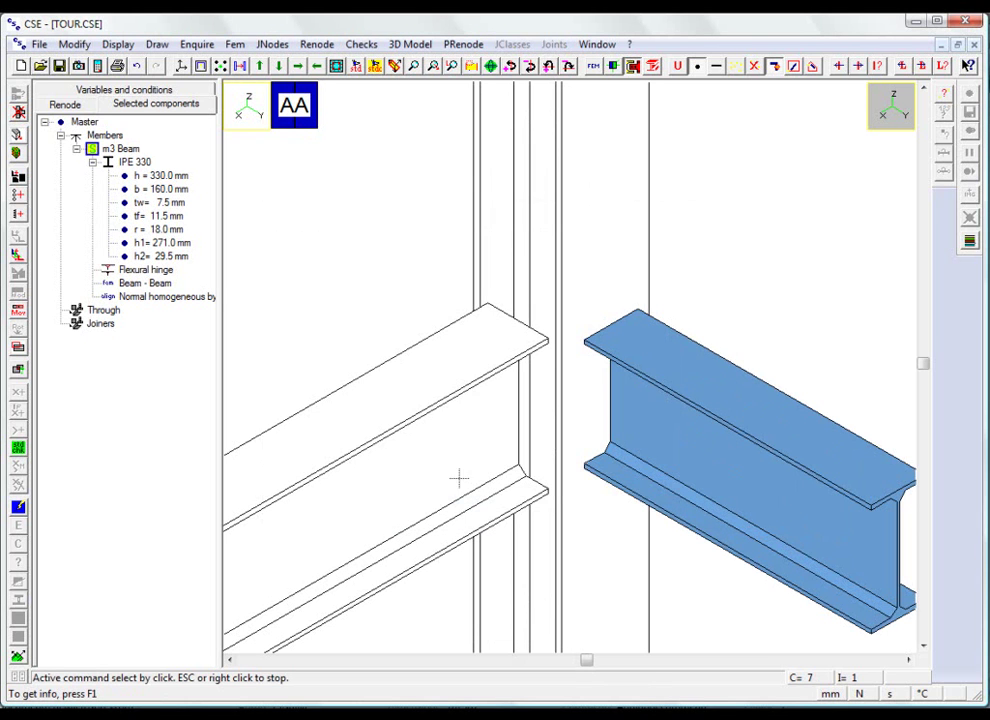
# Define a rectangular S235 plate P1 with height 360 mm, length 260 mm and thickness 18 mm
pyautogui.click(18, 176)
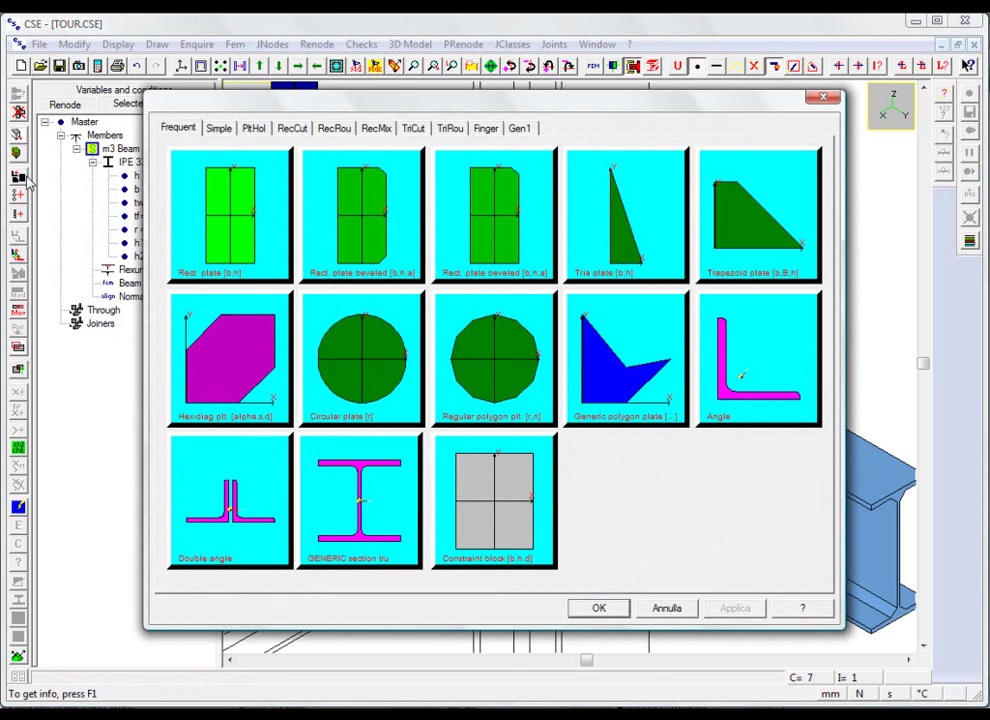
pyautogui.doubleClick(225, 222)
pyautogui.write('360')
pyautogui.press('Tab')
pyautogui.write('260')
pyautogui.press('Tab')
pyautogui.write('18')
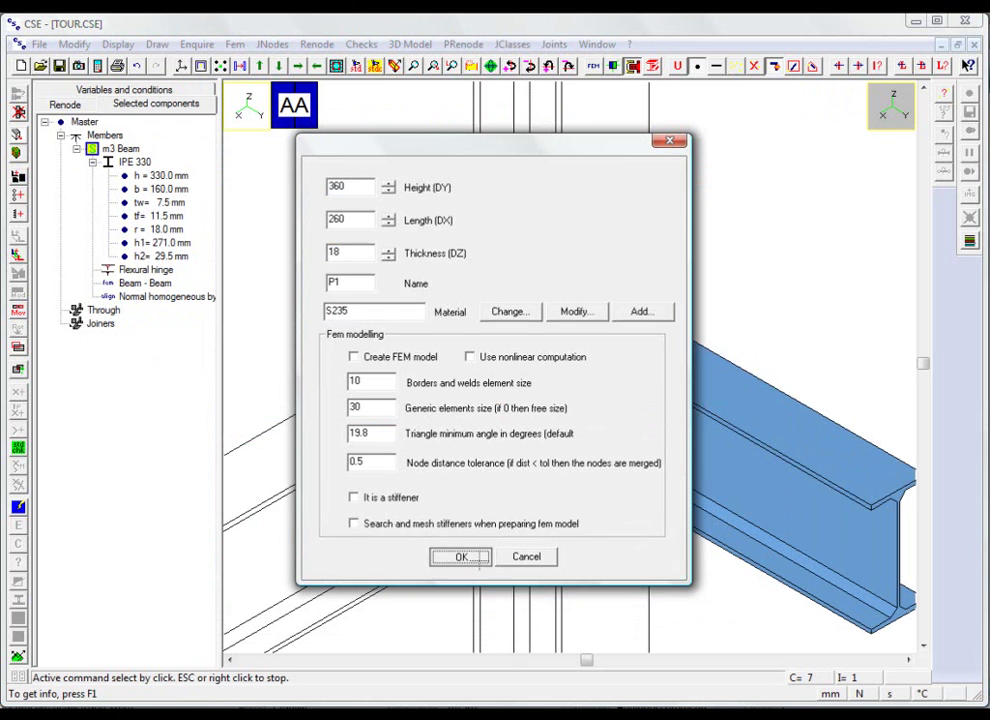
pyautogui.click(460, 555)
# Rotate the plate 90° about X and insert it by its face center at the center of beam m3's end face
pyautogui.moveTo(106, 457); pyautogui.dragTo(197, 452)
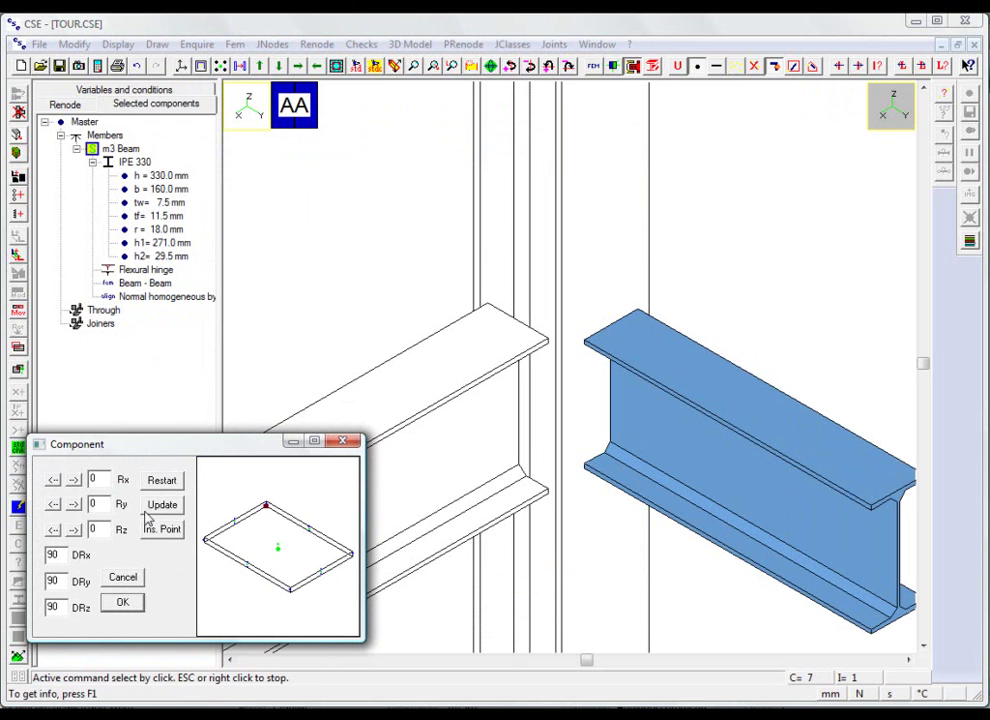
pyautogui.click(74, 480)
pyautogui.click(161, 529)
pyautogui.click(280, 547)
pyautogui.click(122, 601)
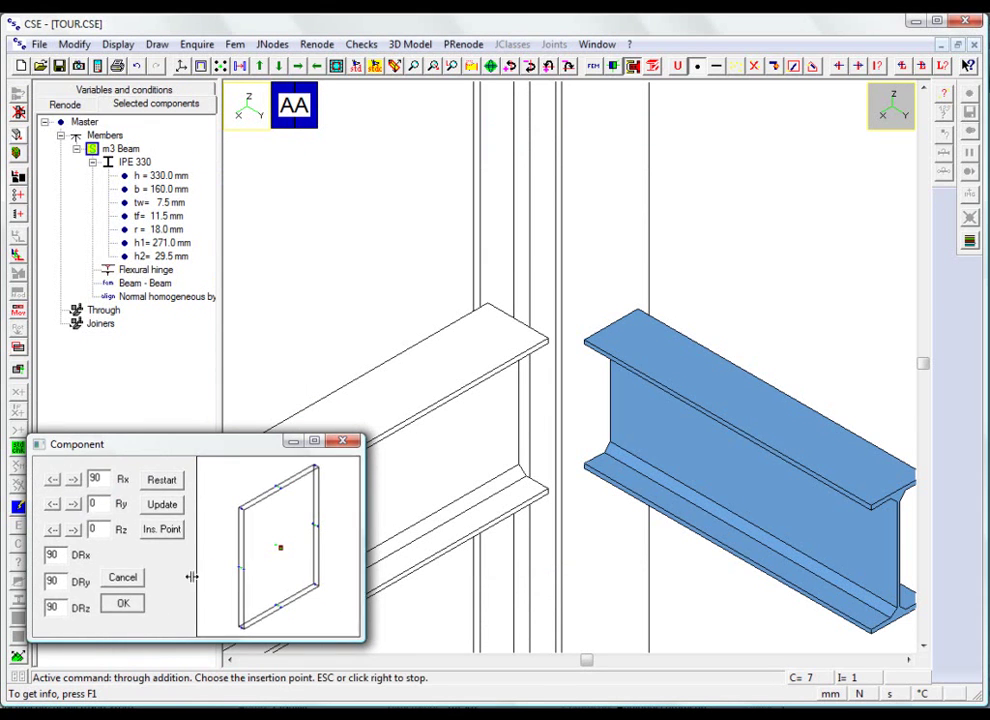
pyautogui.click(611, 391)
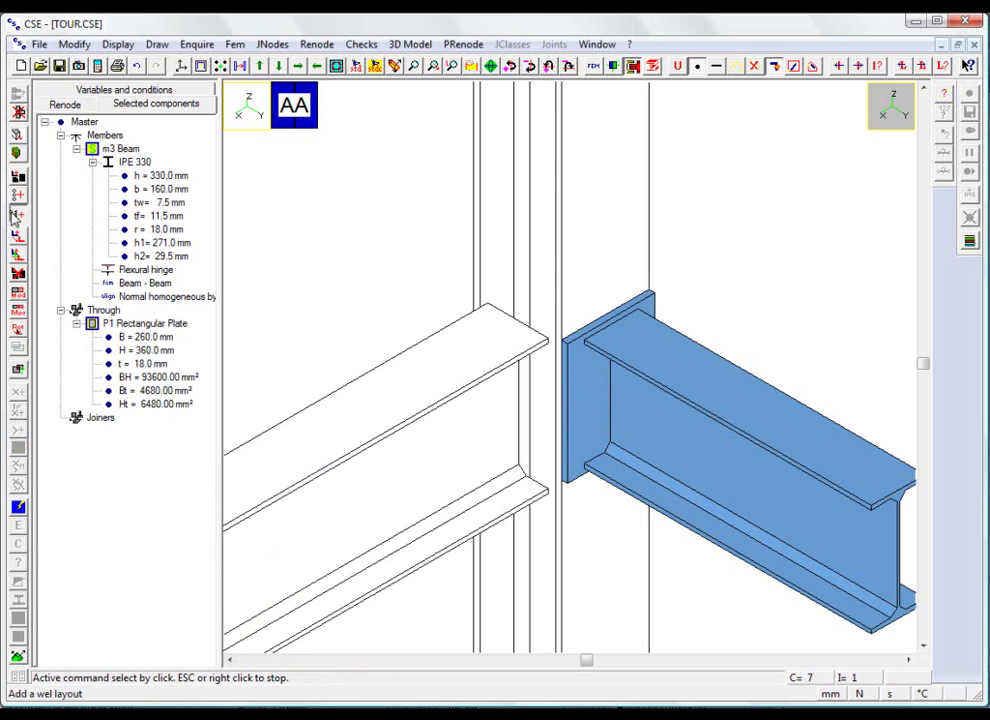
# Weld beam m3 to the end plate with 10 mm fillet welds on all sides longer than 50 mm, then clear the selection
pyautogui.click(14, 167)
pyautogui.click(609, 389)
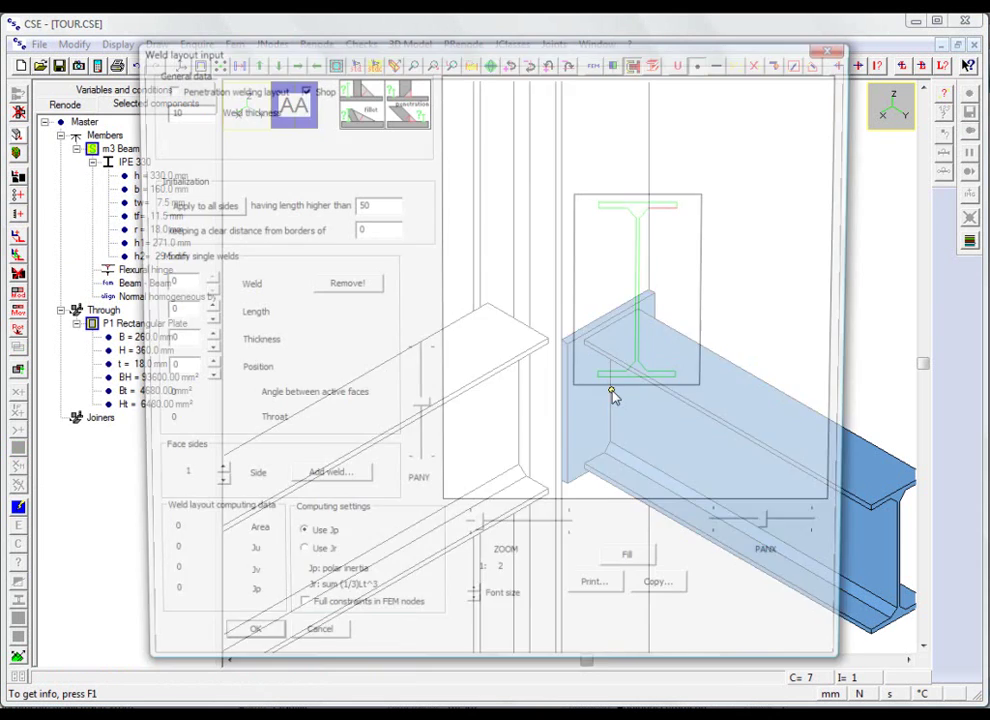
pyautogui.click(224, 204)
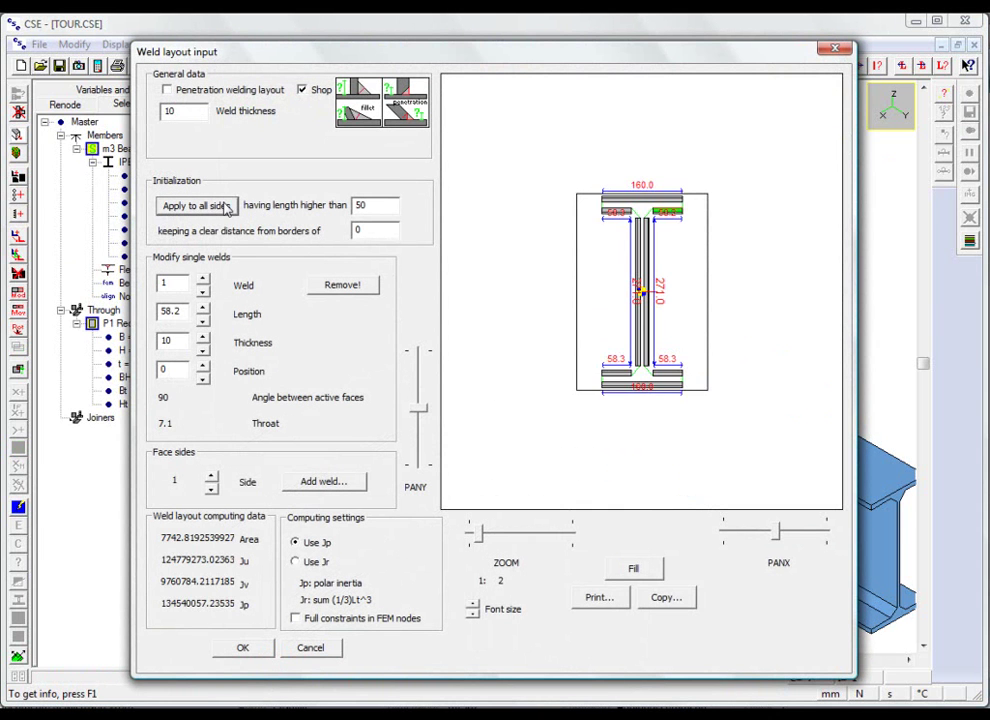
pyautogui.click(242, 648)
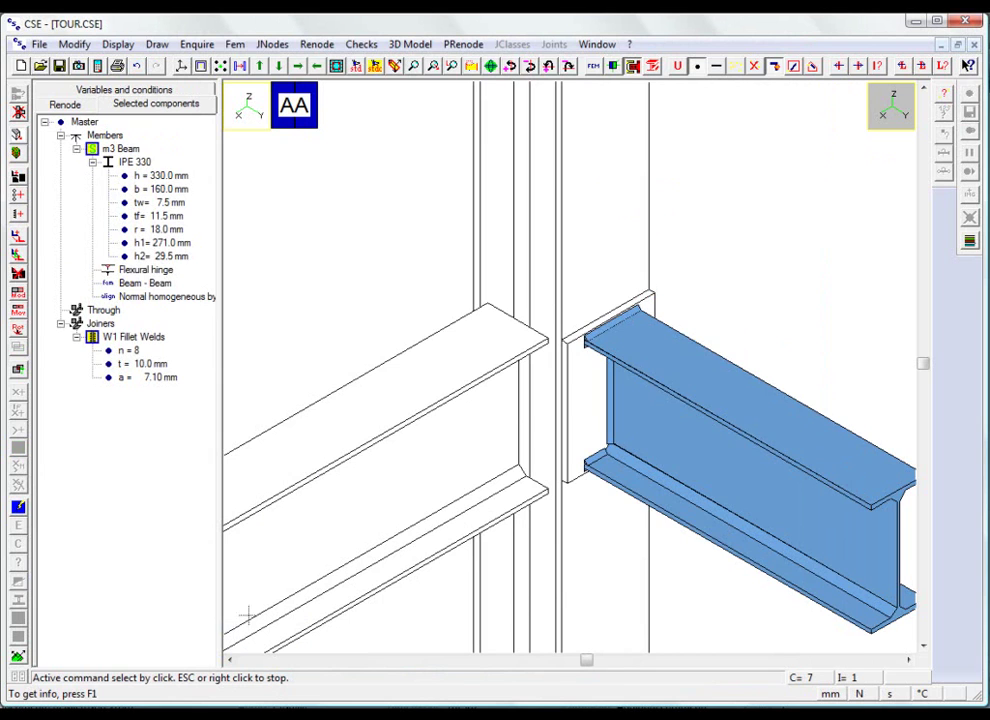
pyautogui.click(758, 68)
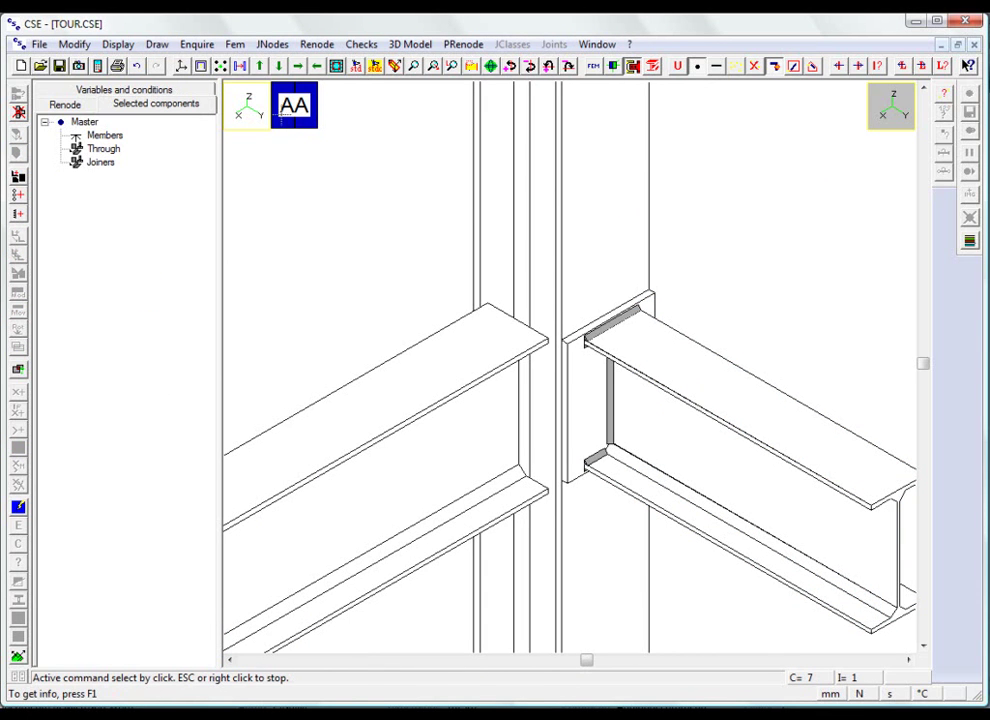
# Start a bolt layout on the end plate's beam-side face using EURO-HEX M16 bolts of class 8.8
pyautogui.click(20, 194)
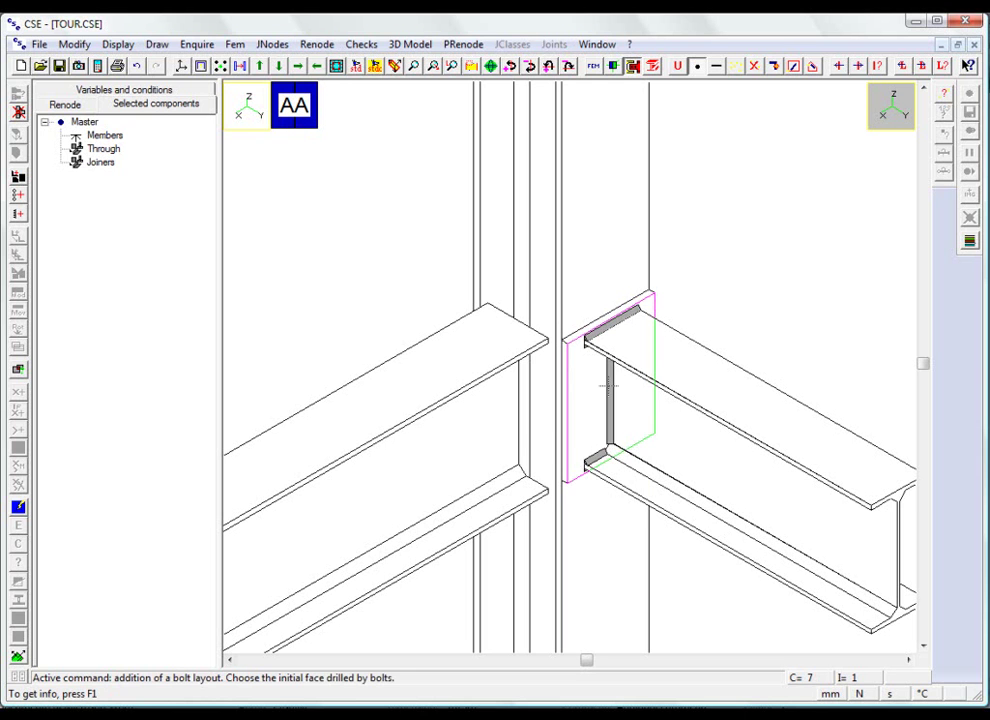
pyautogui.click(607, 385)
pyautogui.click(590, 403)
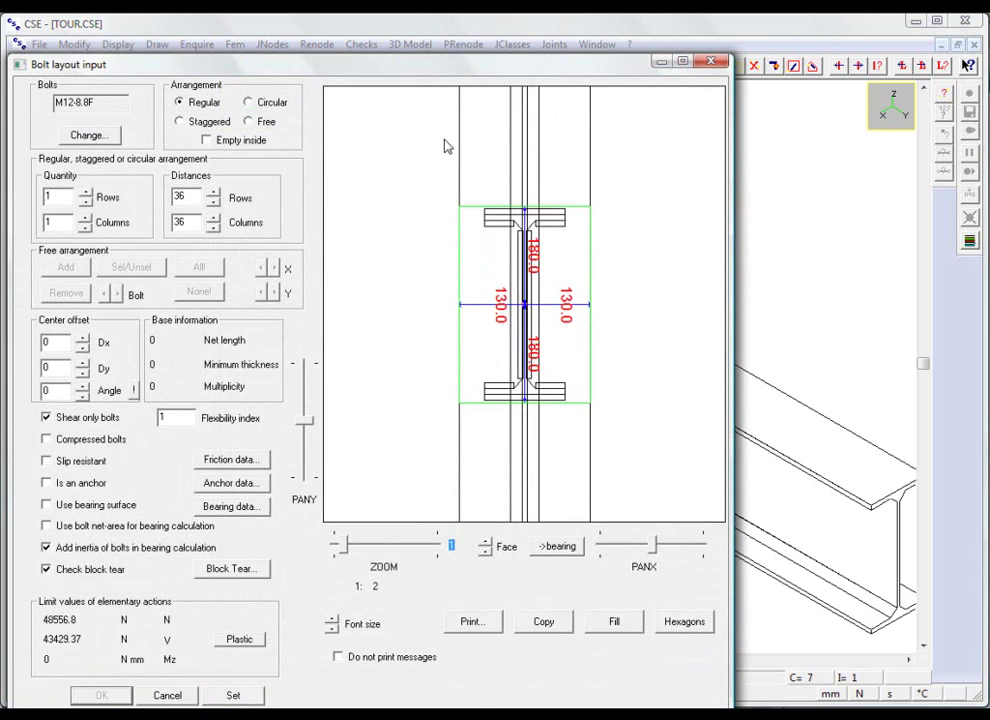
pyautogui.moveTo(404, 66); pyautogui.dragTo(525, 48)
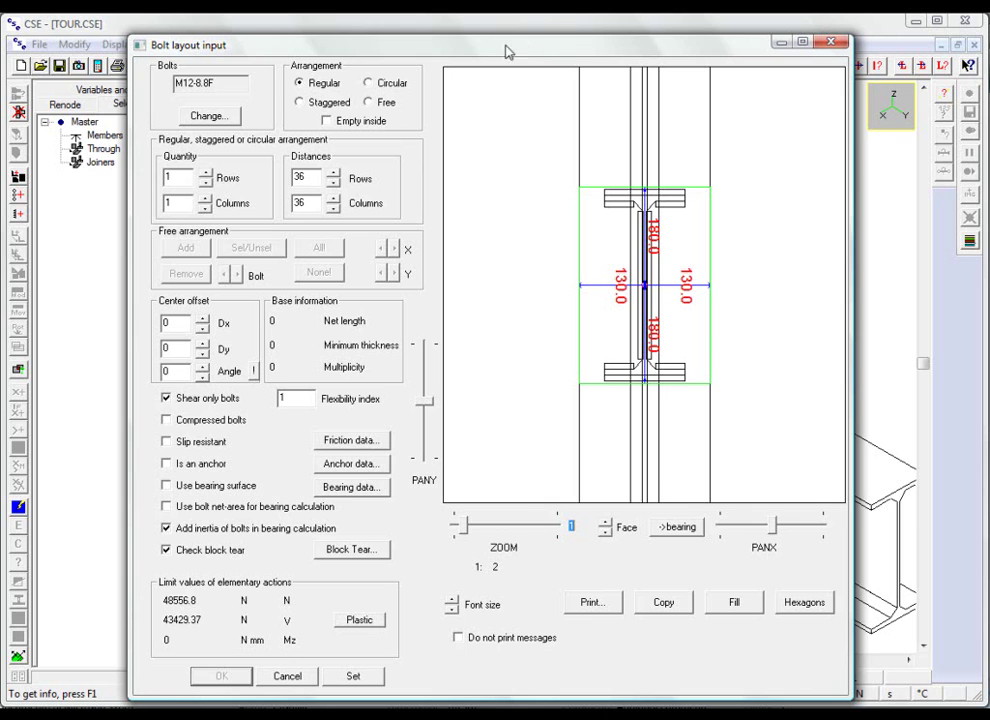
pyautogui.click(228, 116)
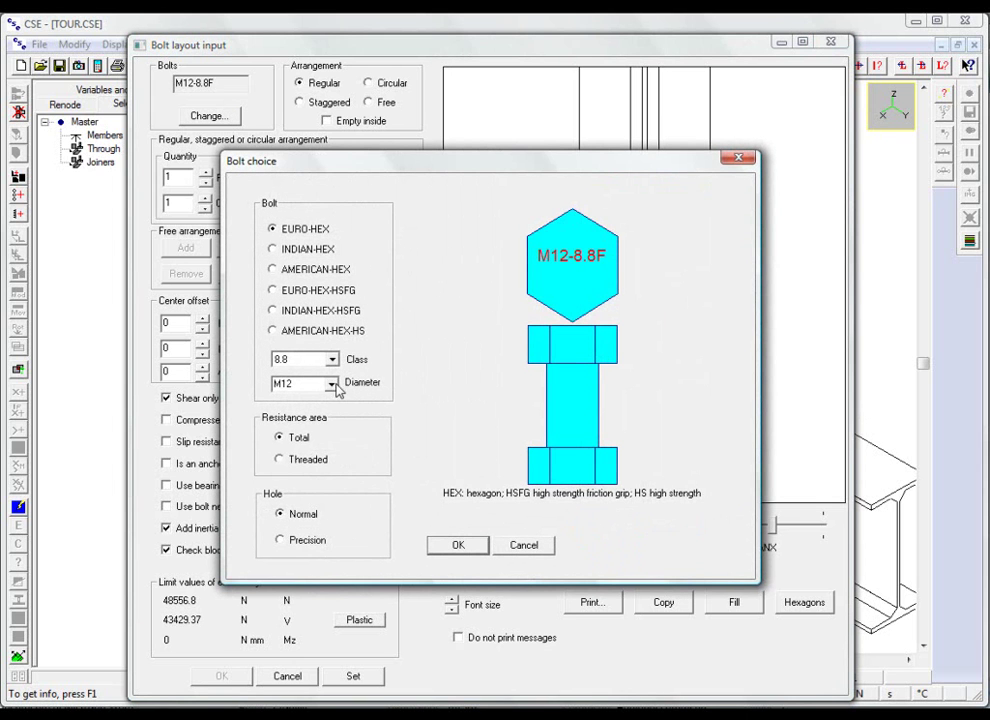
pyautogui.click(285, 384)
pyautogui.click(300, 424)
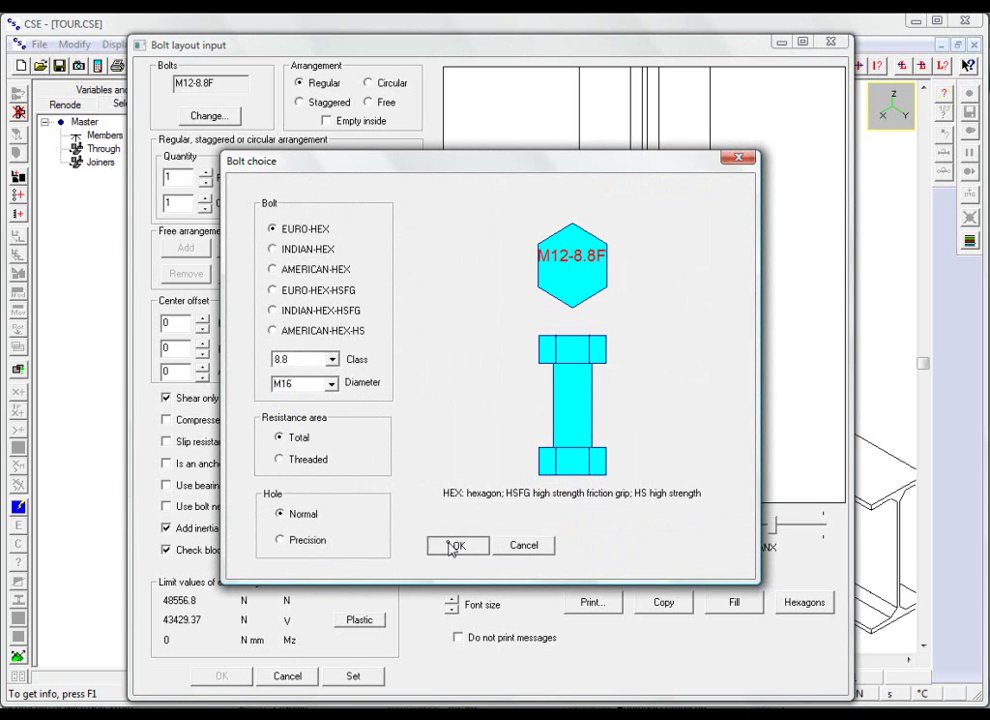
pyautogui.click(452, 544)
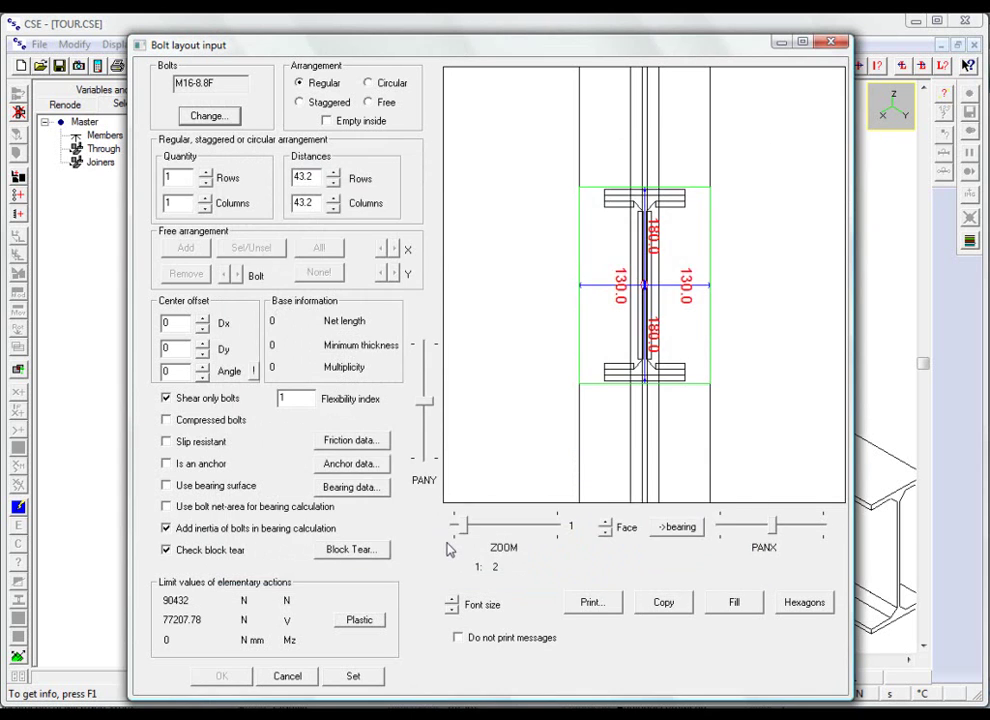
# Arrange the bolts in 3 rows 100 mm apart and 2 columns 160 mm apart, disable shear-only behaviour, and insert the layout
pyautogui.click(205, 173)
pyautogui.click(205, 173)
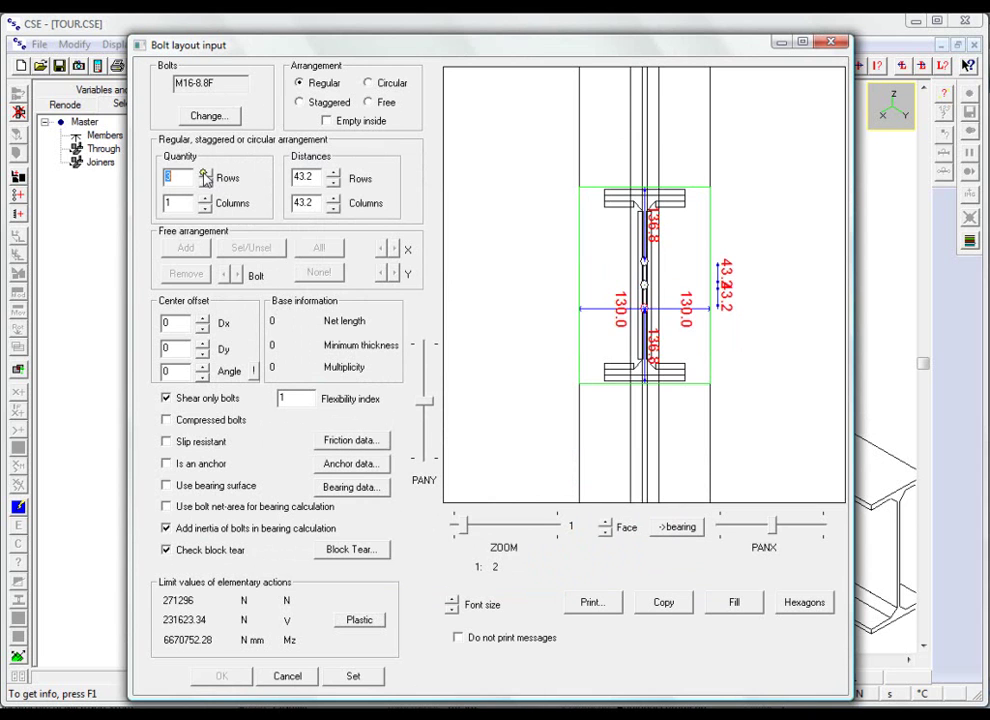
pyautogui.click(204, 198)
pyautogui.press('Tab')
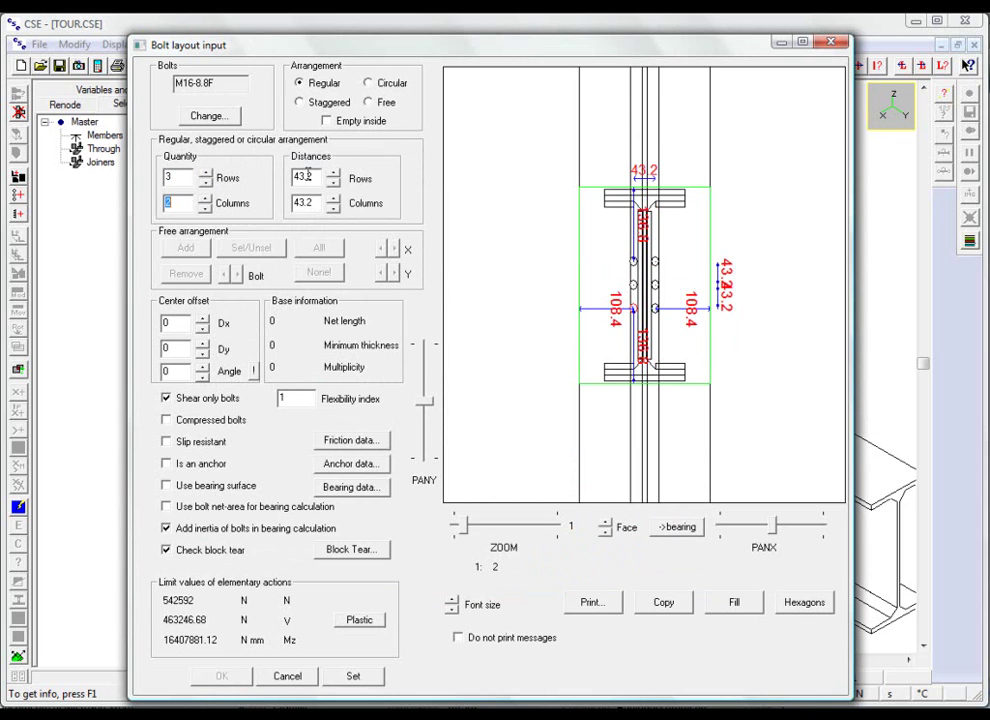
pyautogui.write('100')
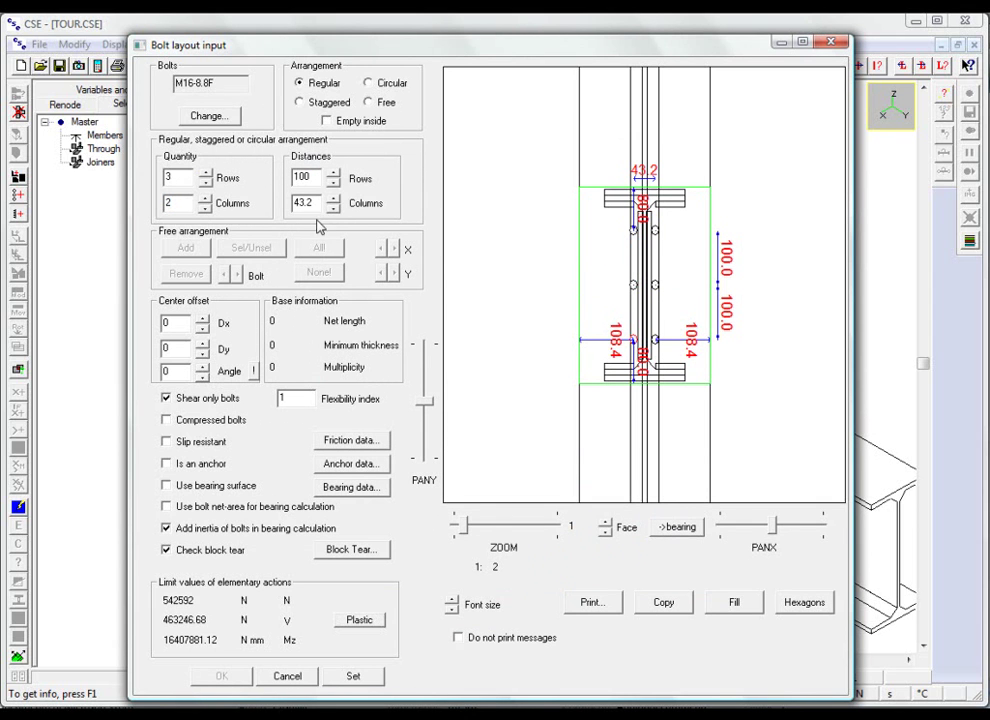
pyautogui.press('Tab')
pyautogui.write('160')
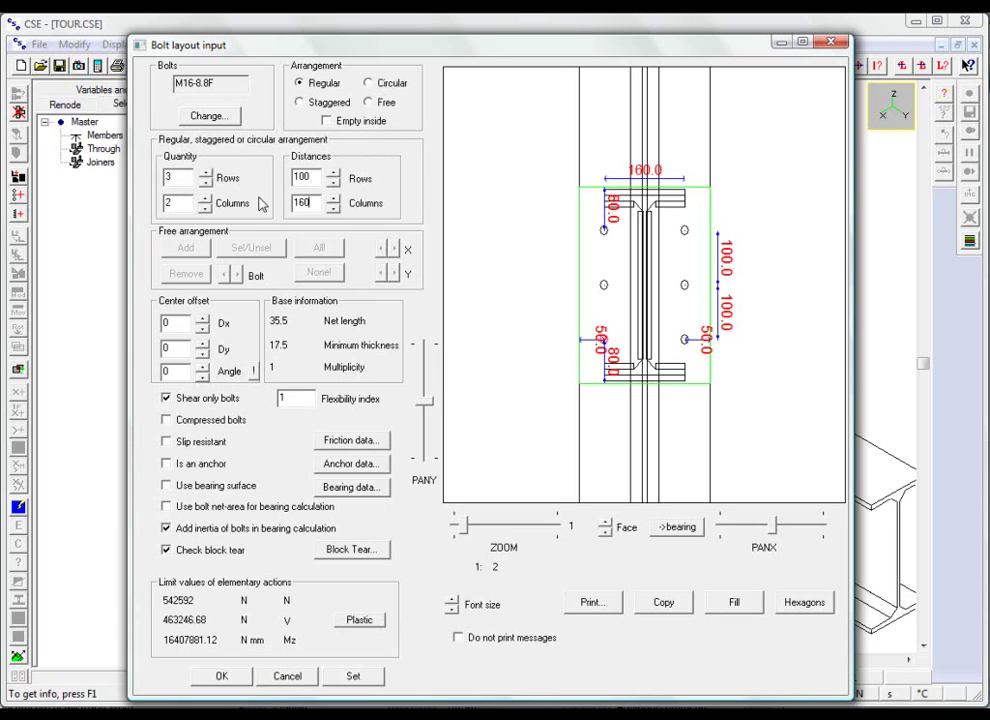
pyautogui.click(189, 400)
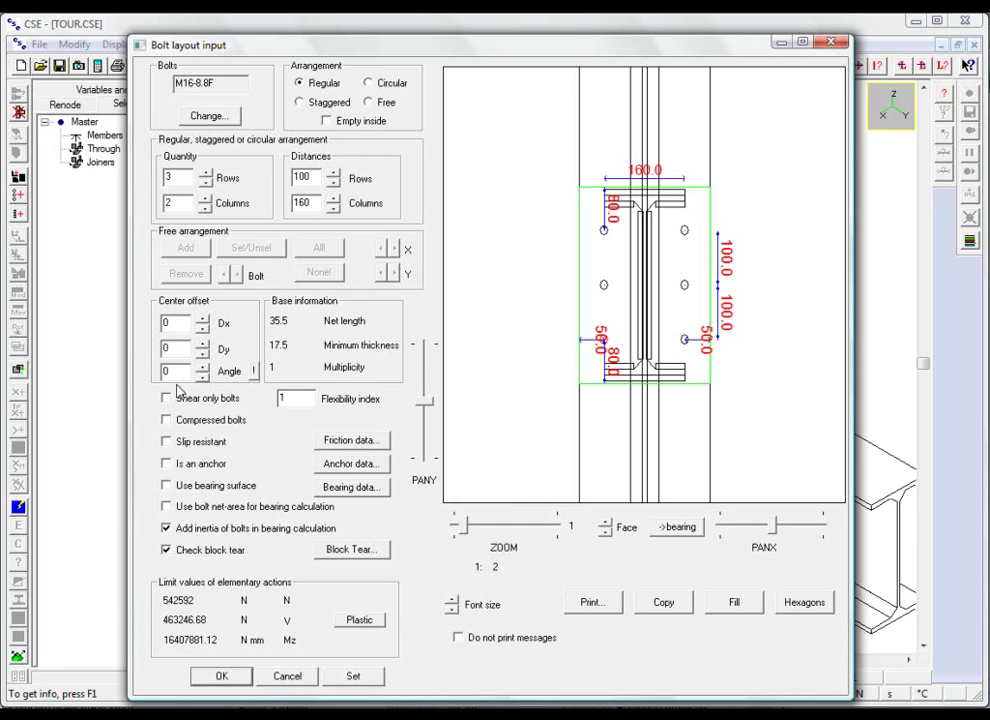
pyautogui.click(219, 680)
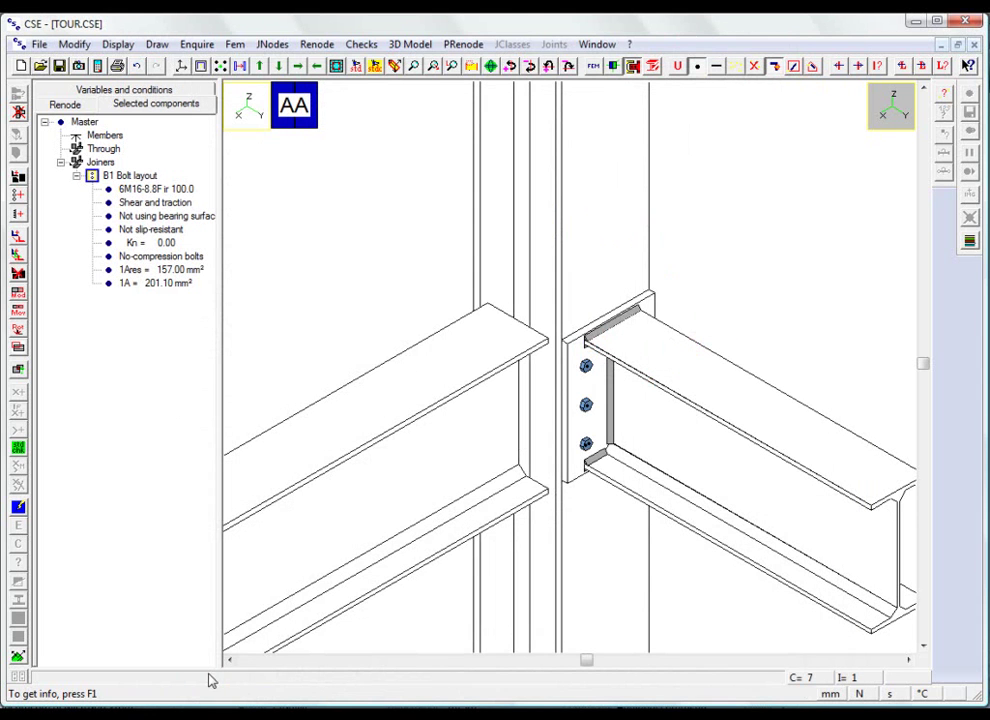
# Define a 20 mm thick S235 stiffener P2 based on the selected column m1
pyautogui.click(339, 67)
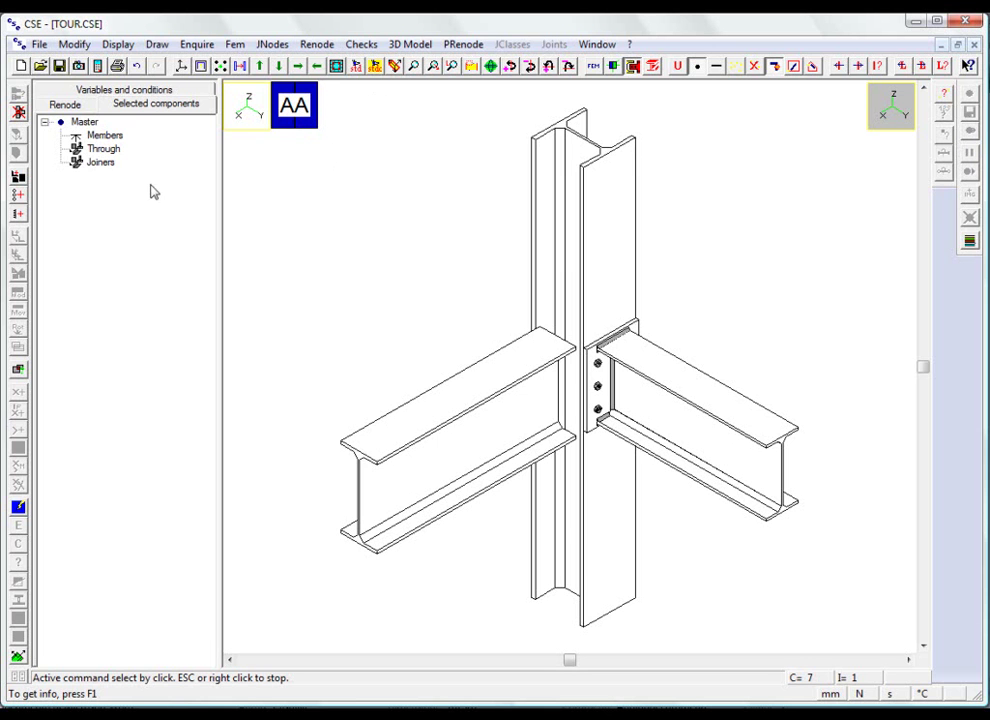
pyautogui.click(599, 221)
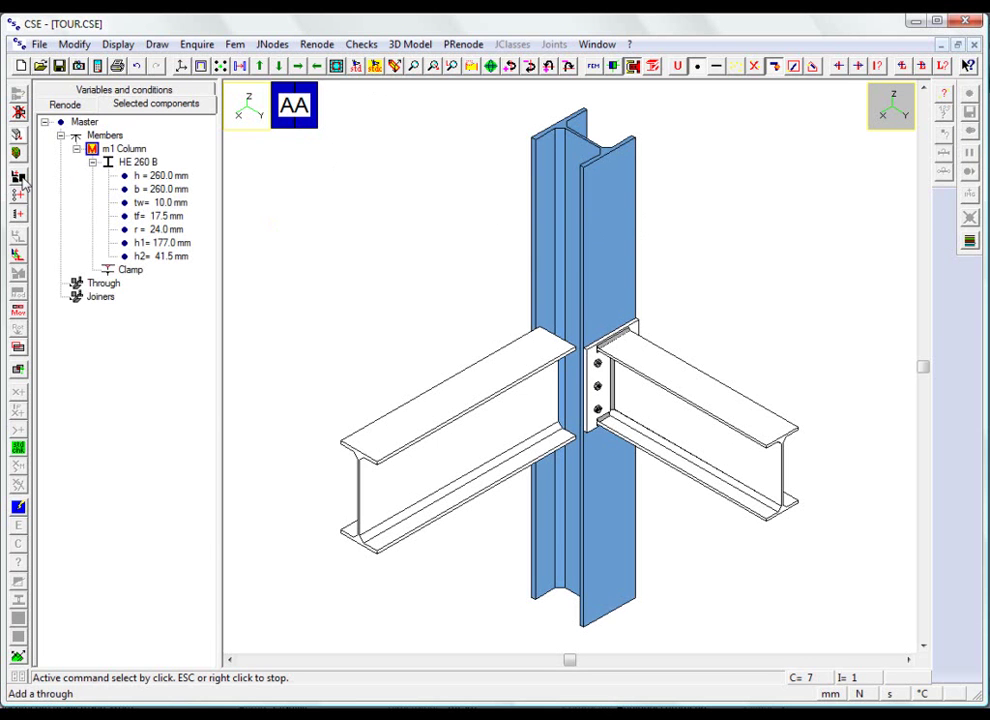
pyautogui.click(18, 177)
pyautogui.doubleClick(360, 235)
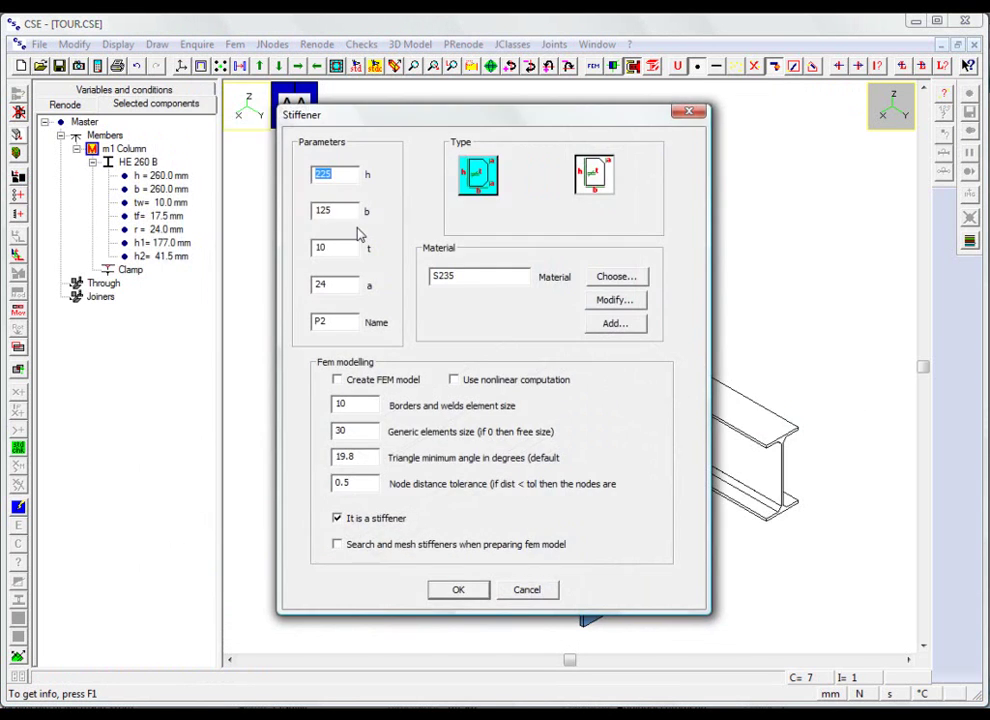
pyautogui.doubleClick(322, 247)
pyautogui.write('20')
pyautogui.click(458, 589)
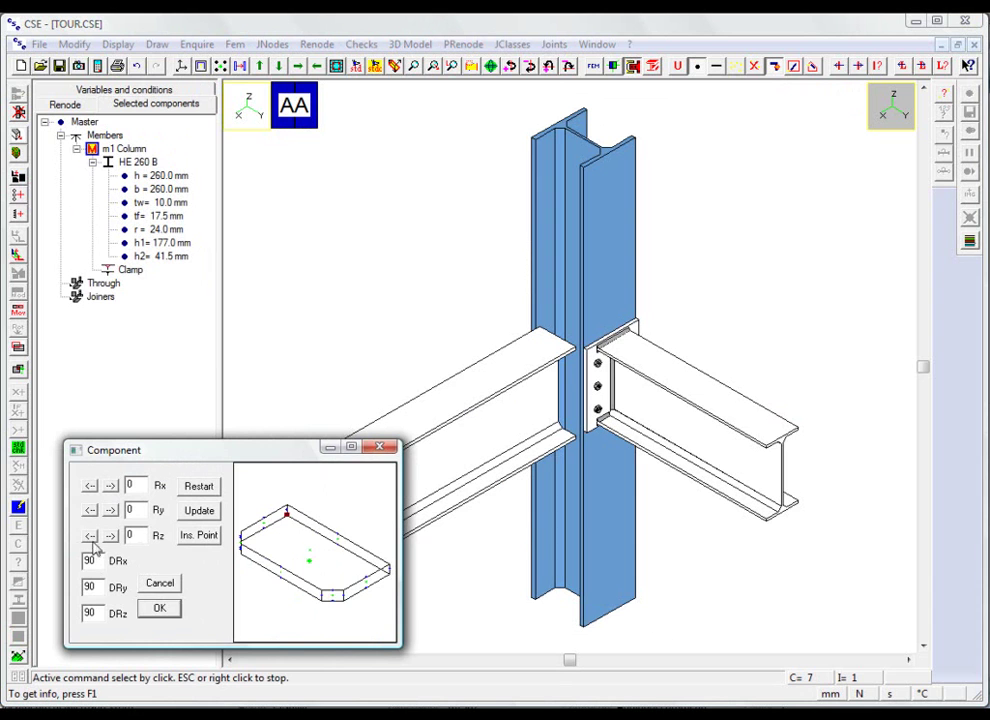
# Rotate the stiffener 180° about Z and insert it between the column flanges at the column's bottom end
pyautogui.click(90, 536)
pyautogui.click(90, 536)
pyautogui.click(159, 608)
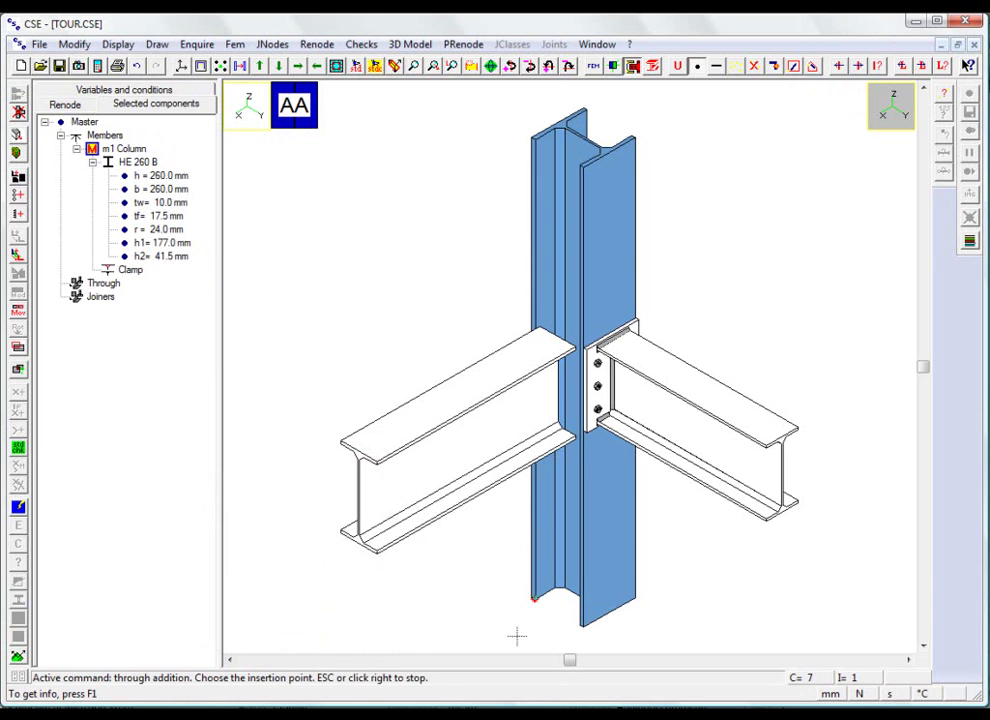
pyautogui.click(563, 623)
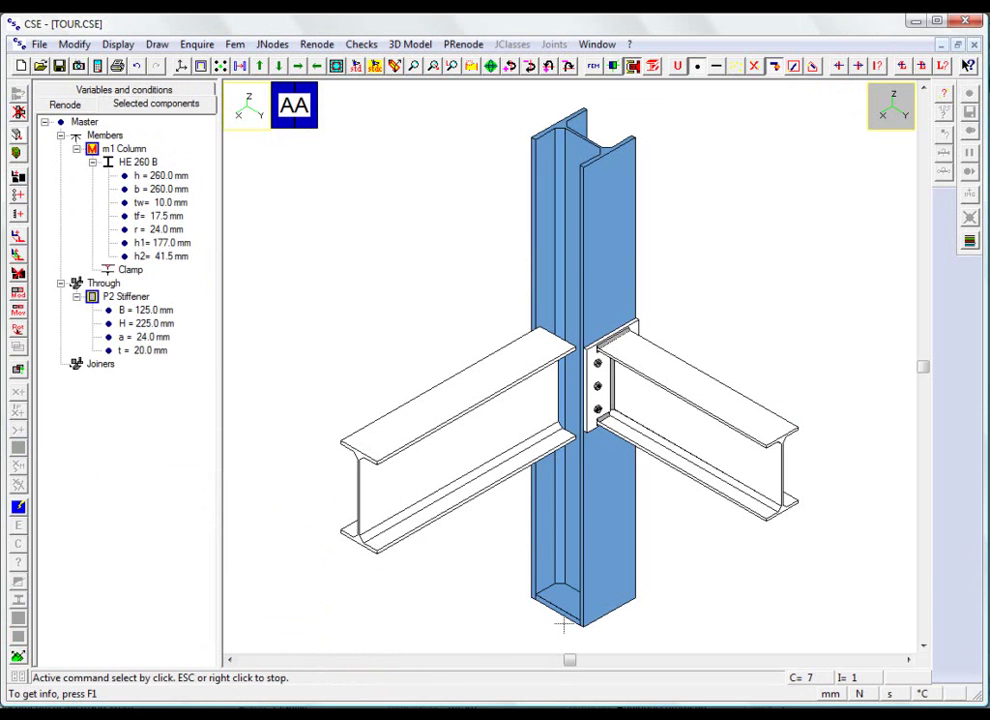
# Move the stiffener 815 mm along Z and measure its offset from the column's bottom corner
pyautogui.click(579, 572)
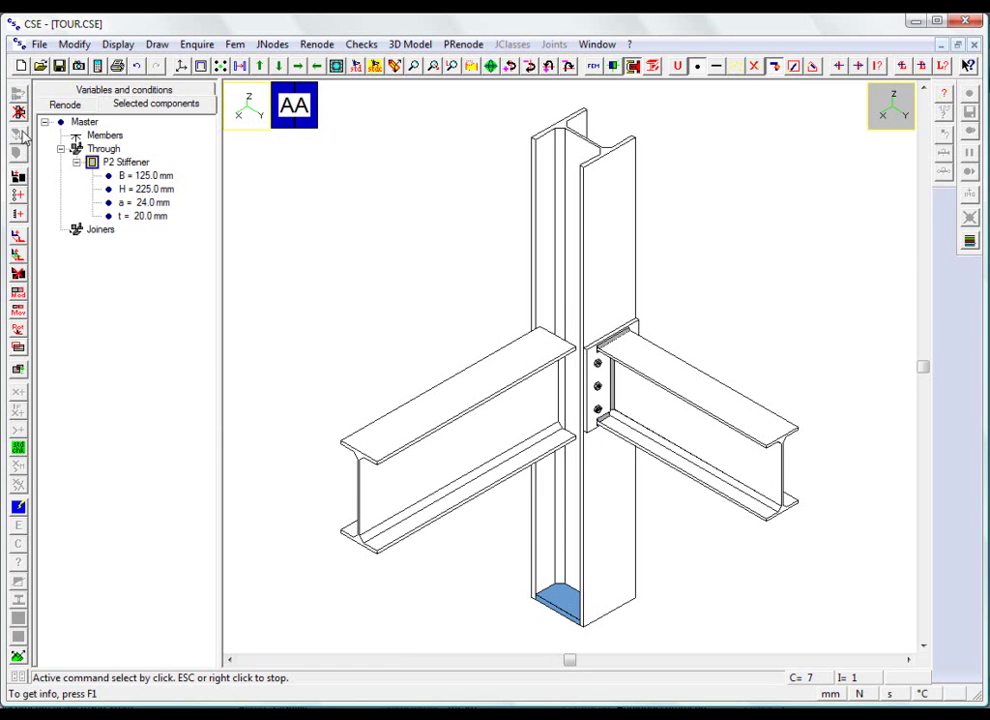
pyautogui.click(17, 237)
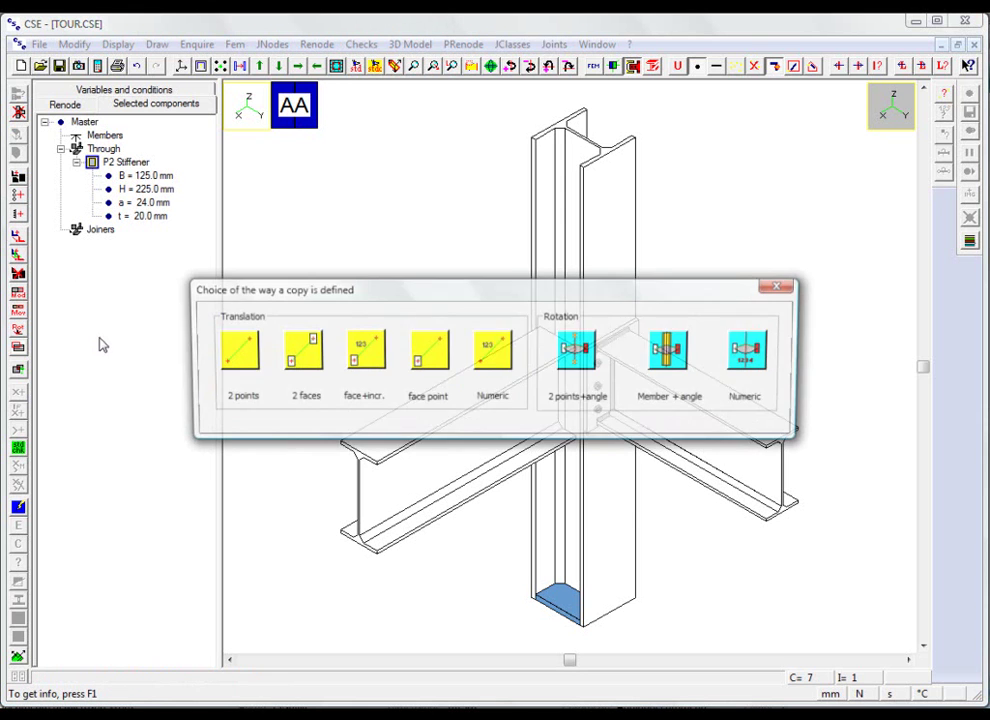
pyautogui.click(497, 380)
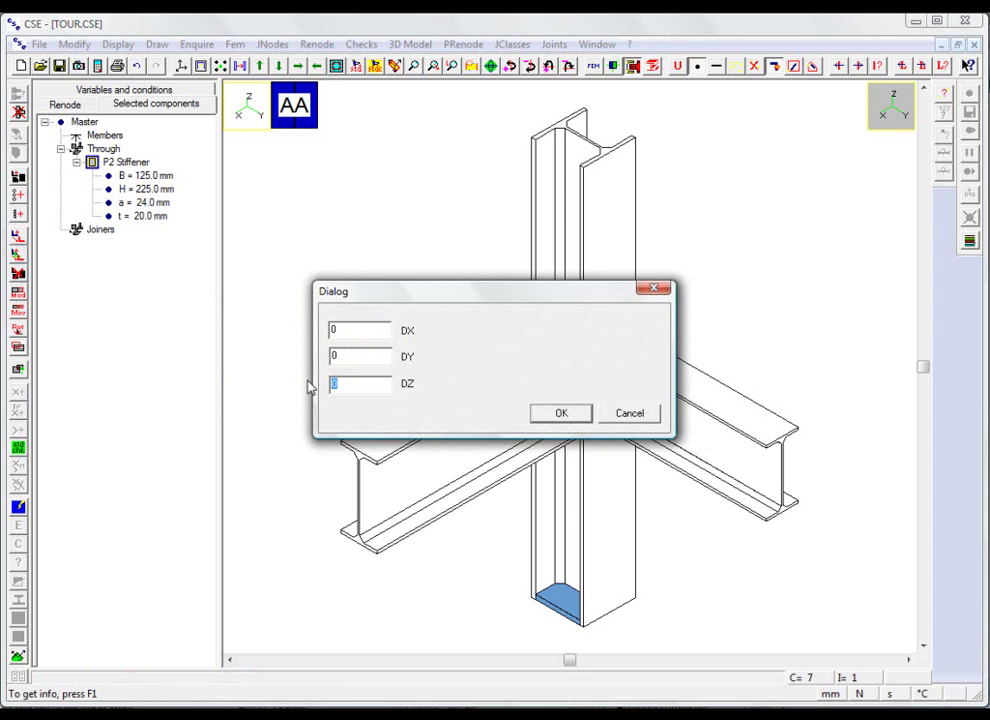
pyautogui.write('815')
pyautogui.press('Return')
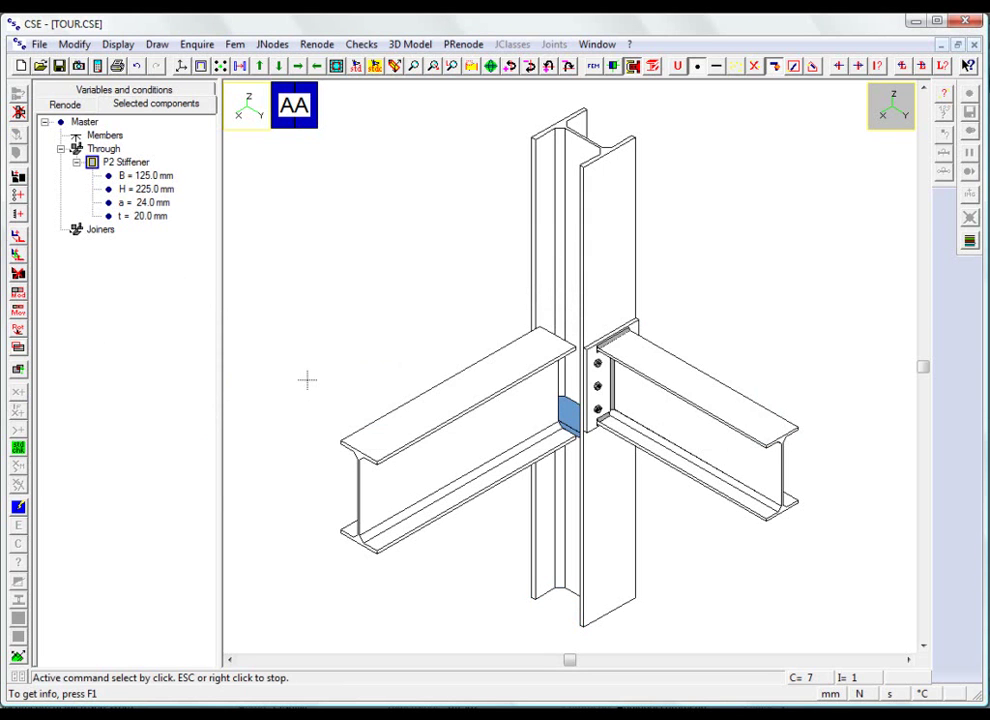
pyautogui.click(945, 95)
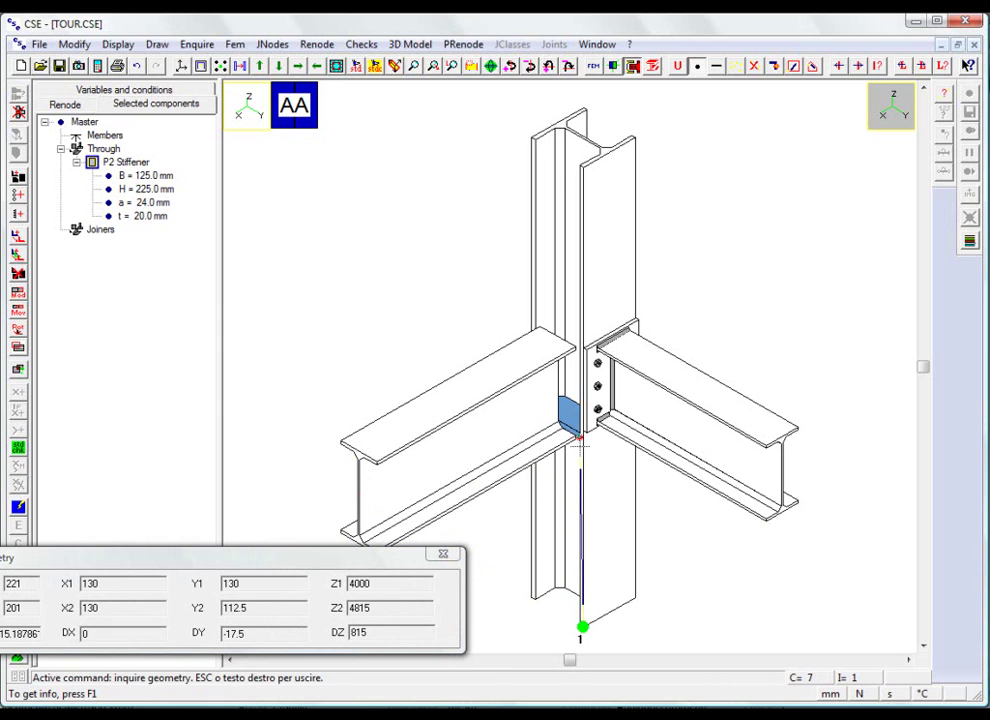
pyautogui.rightClick(580, 447)
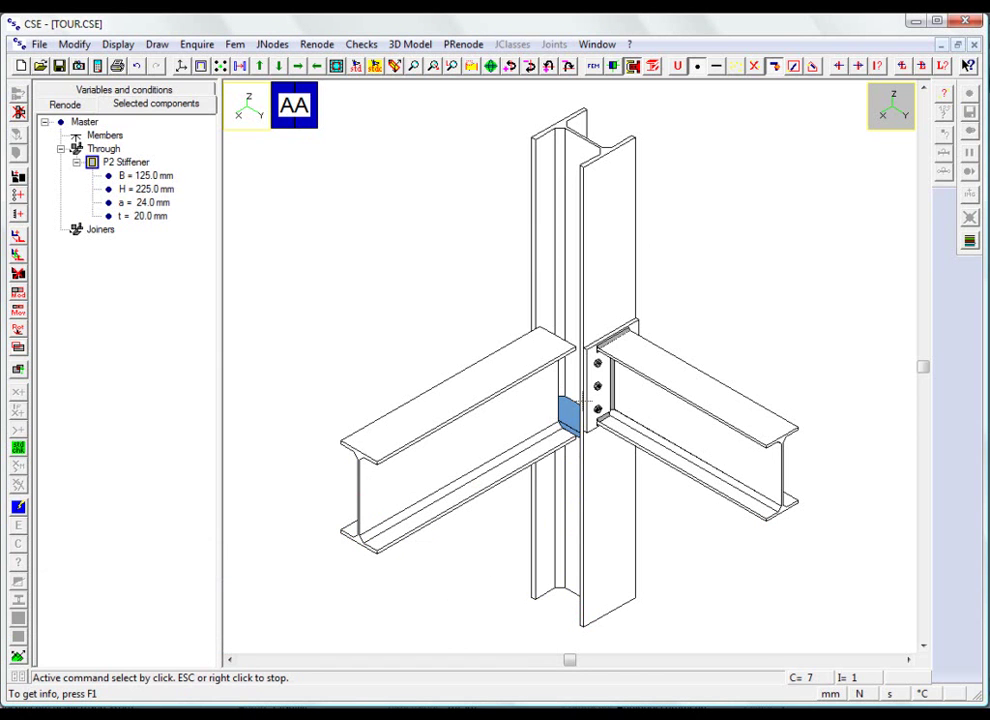
# Isolate the column and the stiffener by extracting only the selected objects, without the selected groups
pyautogui.click(560, 287)
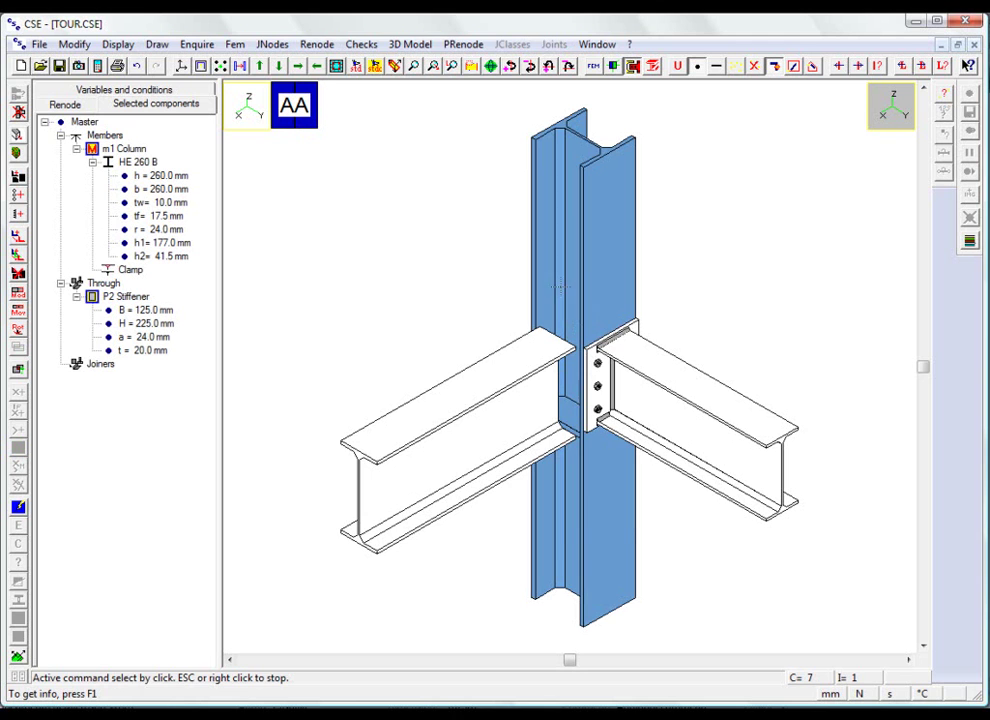
pyautogui.click(471, 67)
pyautogui.click(636, 282)
pyautogui.click(631, 255)
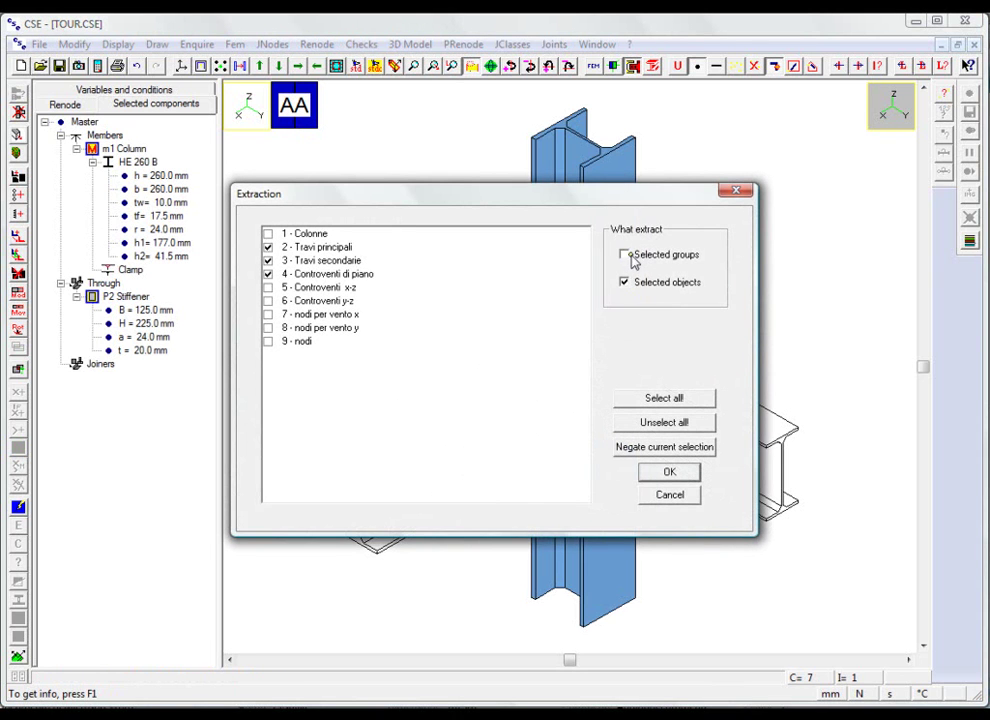
pyautogui.click(670, 472)
# Weld the stiffener to the column flange opposite the end plate with 10 mm fillet welds on all sides longer than 50 mm
pyautogui.scroll(3, 592, 453)
pyautogui.click(516, 360)
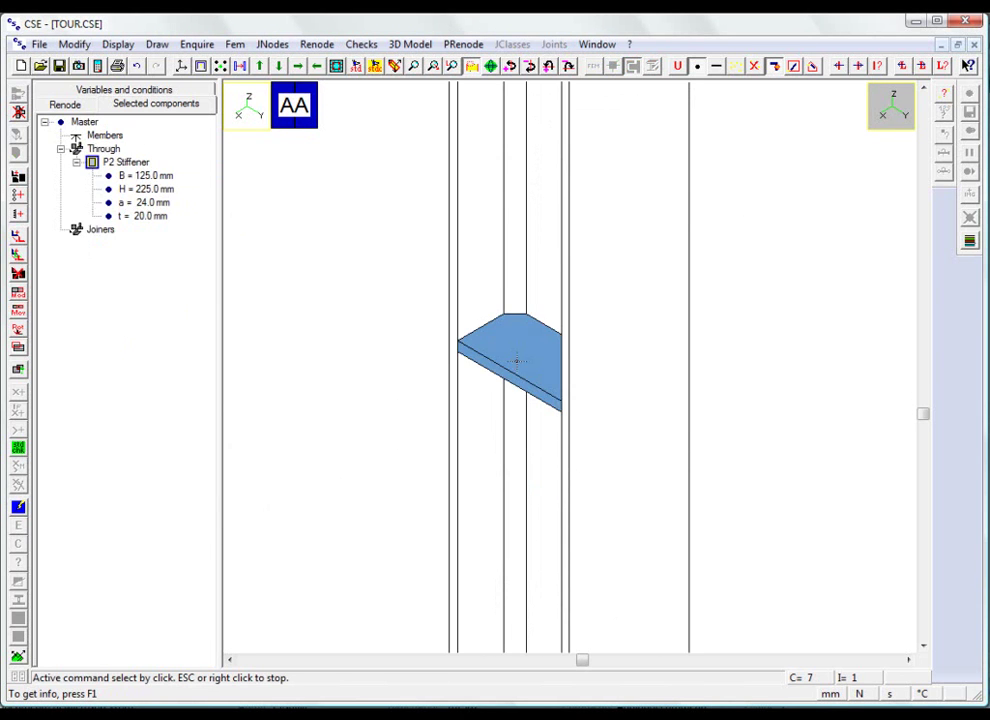
pyautogui.click(18, 172)
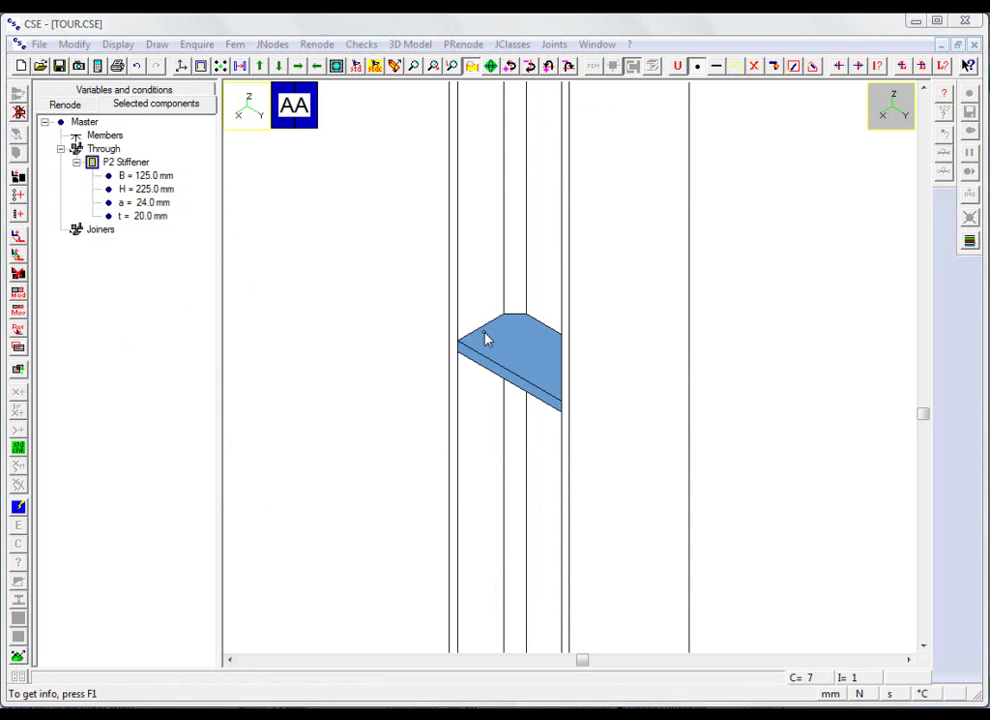
pyautogui.click(484, 338)
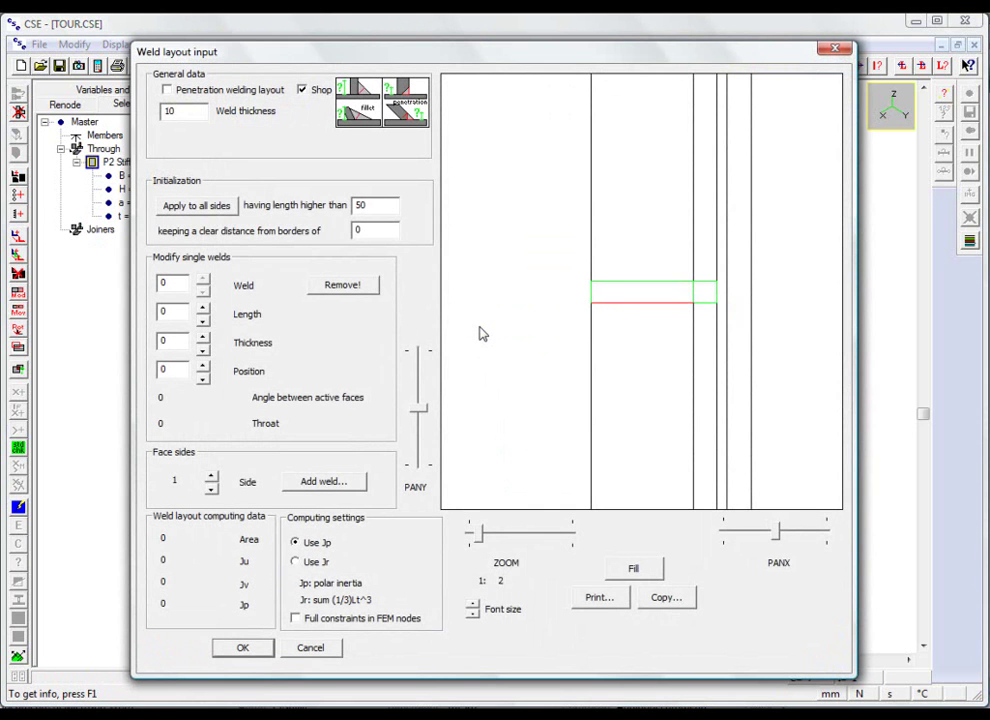
pyautogui.click(205, 205)
pyautogui.click(255, 650)
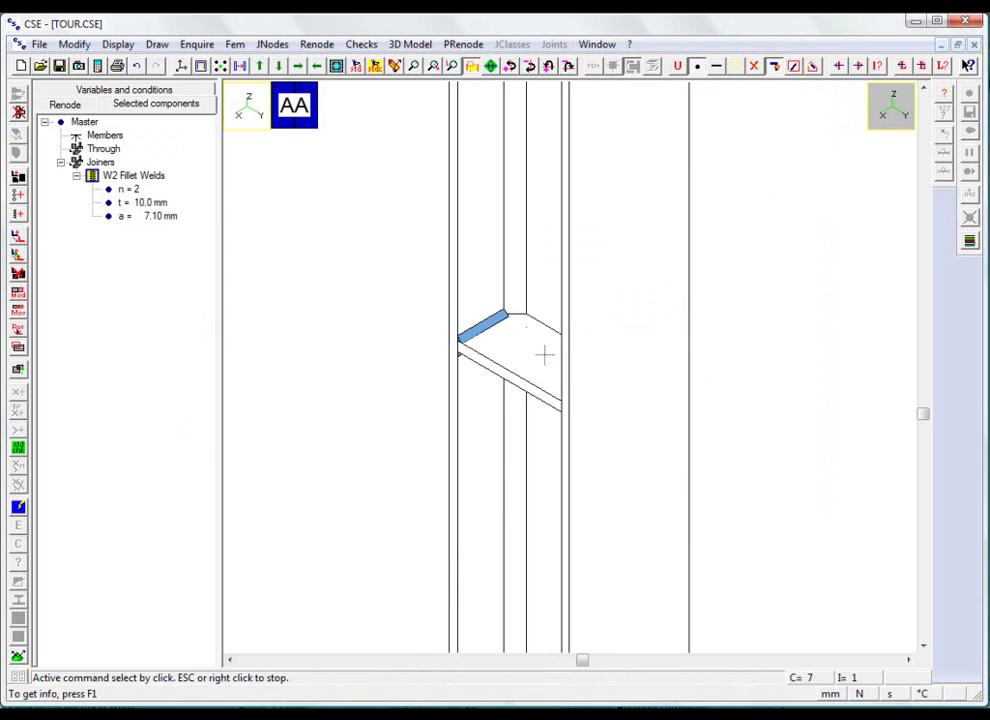
# Weld the stiffener to the column web with 10 mm fillet welds on all sides longer than 50 mm
pyautogui.click(559, 376)
pyautogui.click(18, 172)
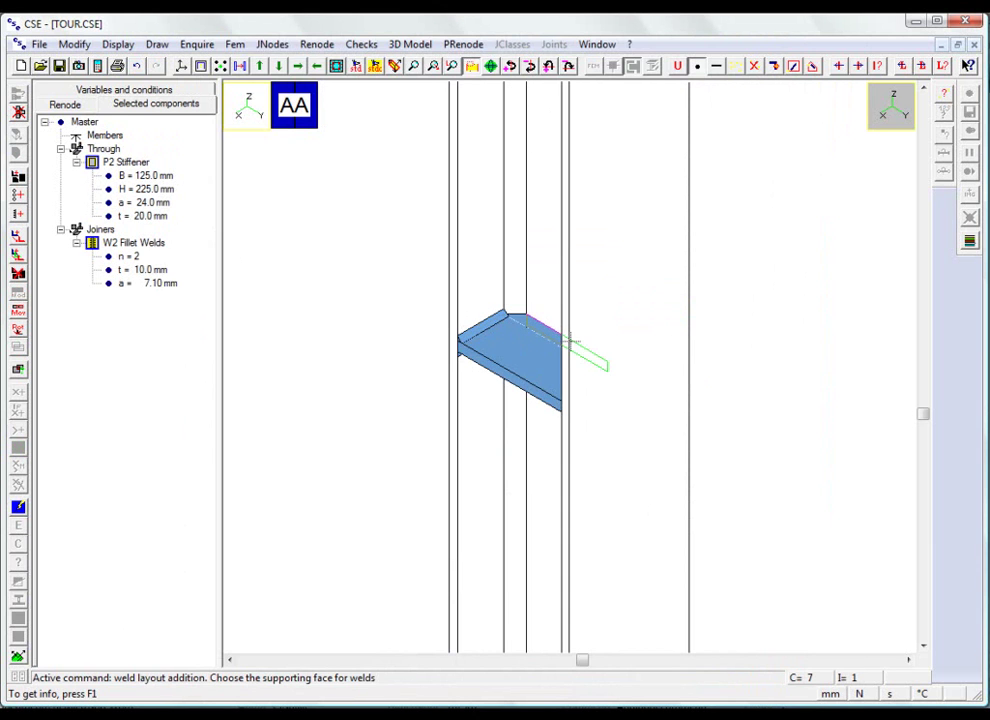
pyautogui.click(570, 341)
pyautogui.click(221, 205)
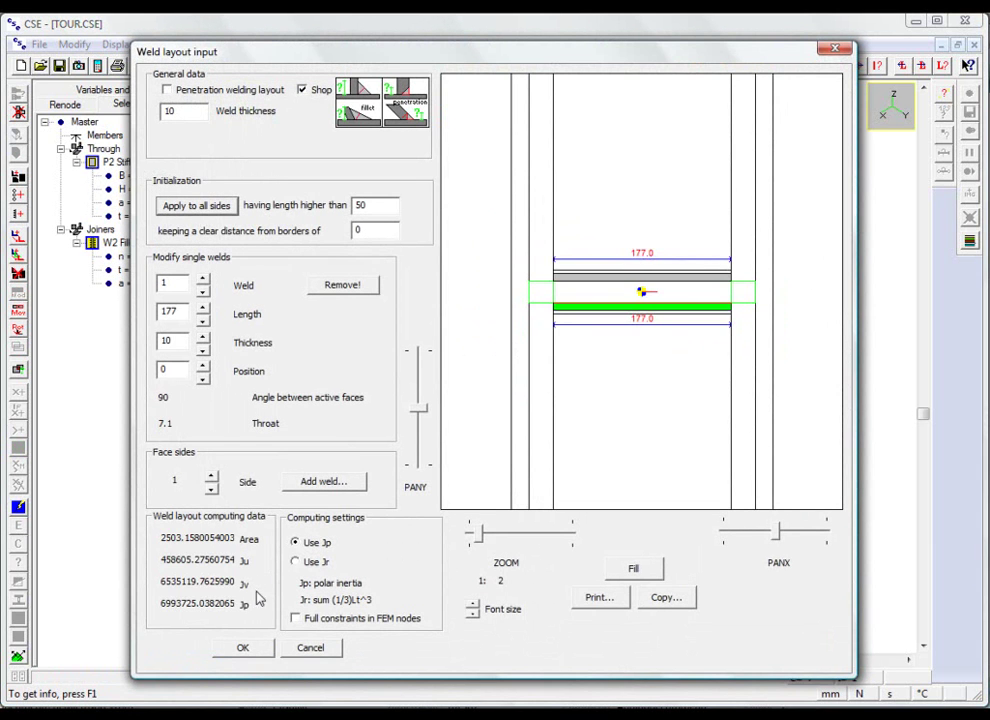
pyautogui.click(243, 647)
# Weld the stiffener to the column flange on the end plate side with 10 mm fillet welds on sides longer than 50 mm
pyautogui.click(519, 352)
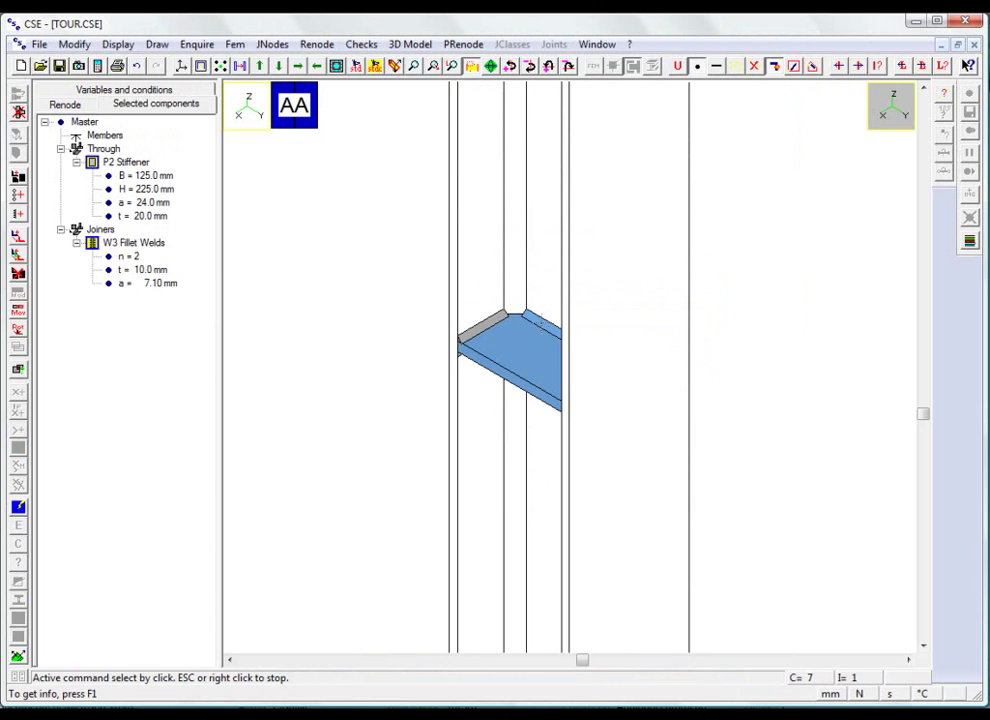
pyautogui.click(18, 172)
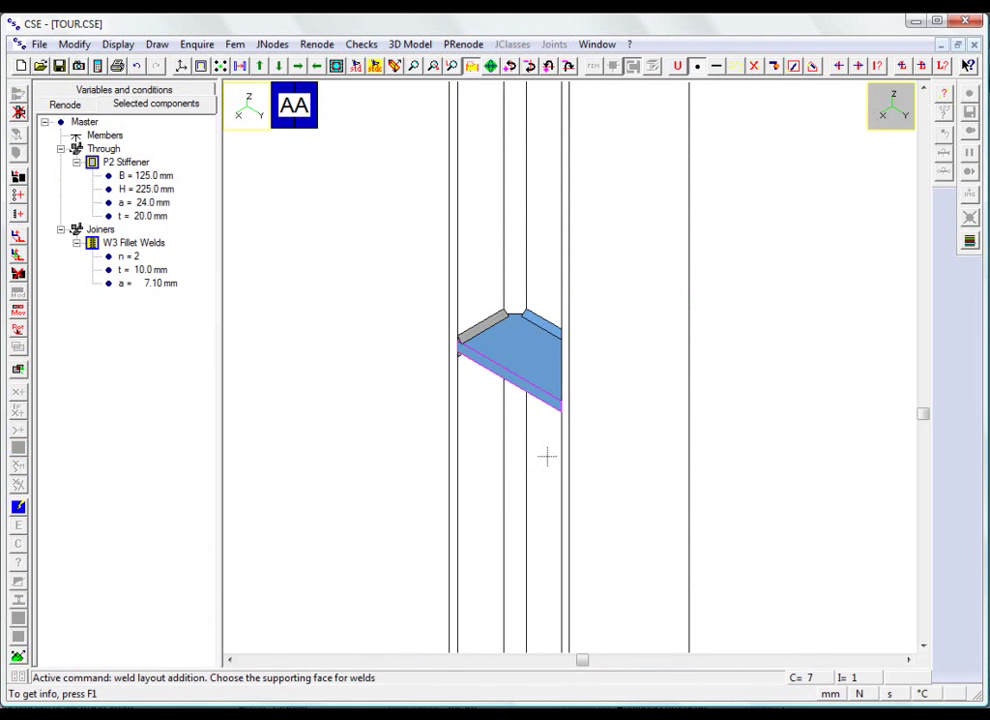
pyautogui.click(586, 422)
pyautogui.click(226, 207)
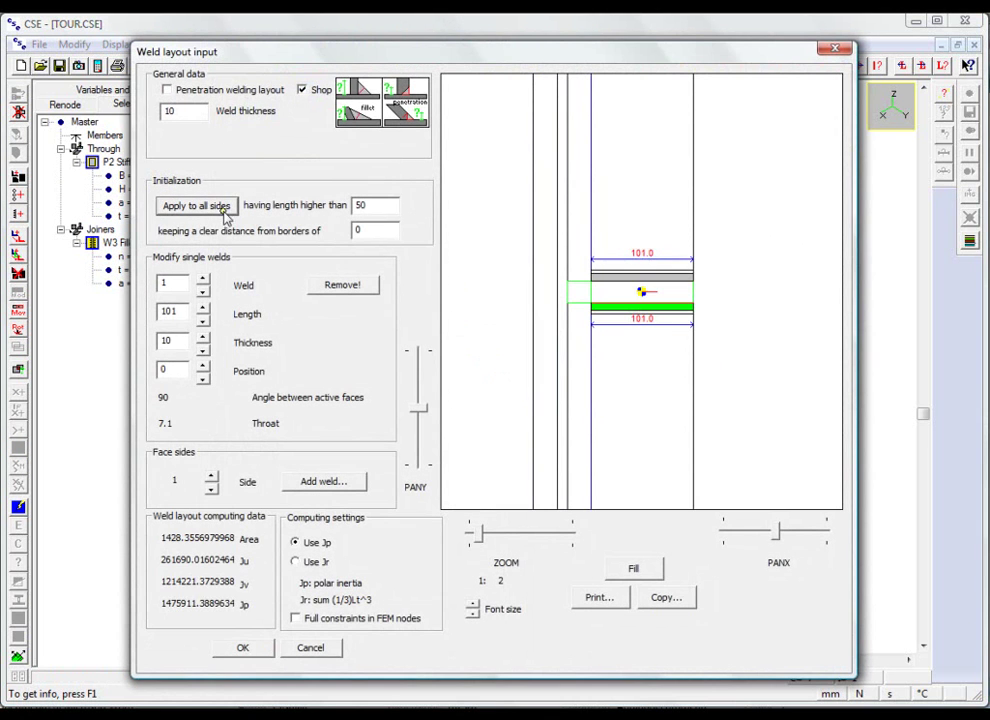
pyautogui.click(256, 645)
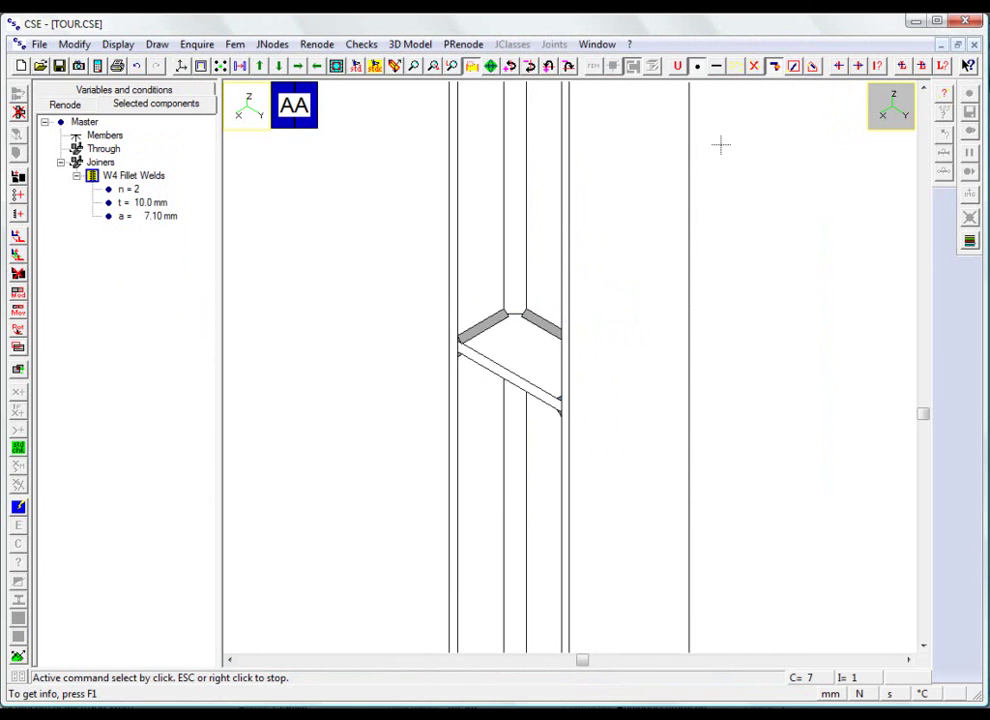
# Copy the stiffener together with its three fillet weld layouts 350 mm upward along Z
pyautogui.click(518, 340)
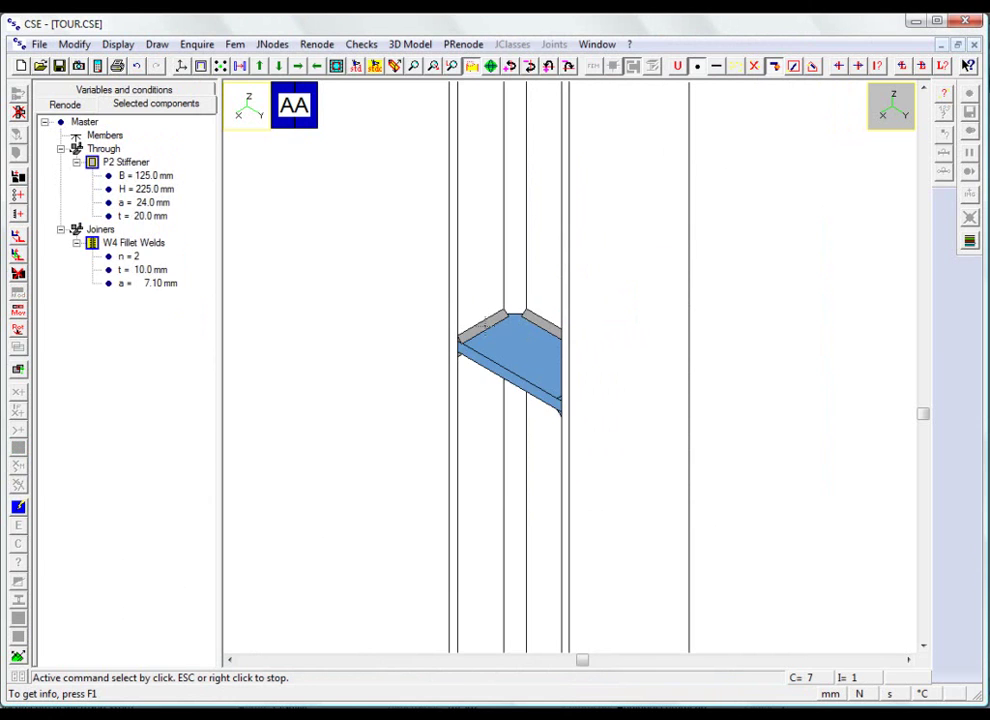
pyautogui.click(485, 324)
pyautogui.click(545, 320)
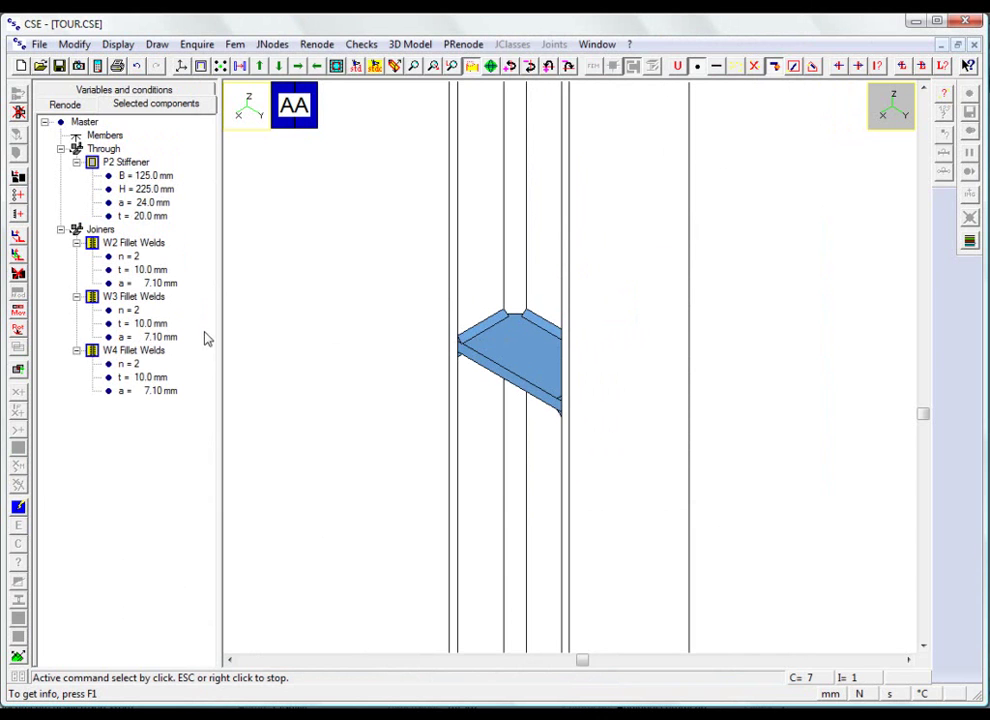
pyautogui.click(18, 237)
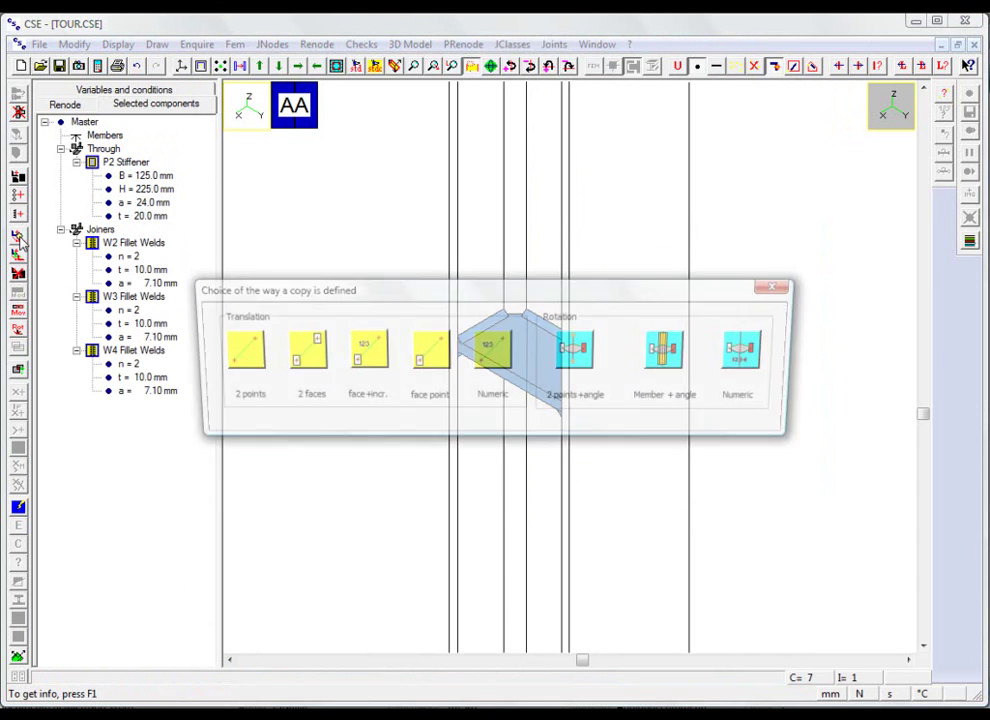
pyautogui.click(500, 368)
pyautogui.moveTo(337, 390); pyautogui.dragTo(300, 397)
pyautogui.write('350')
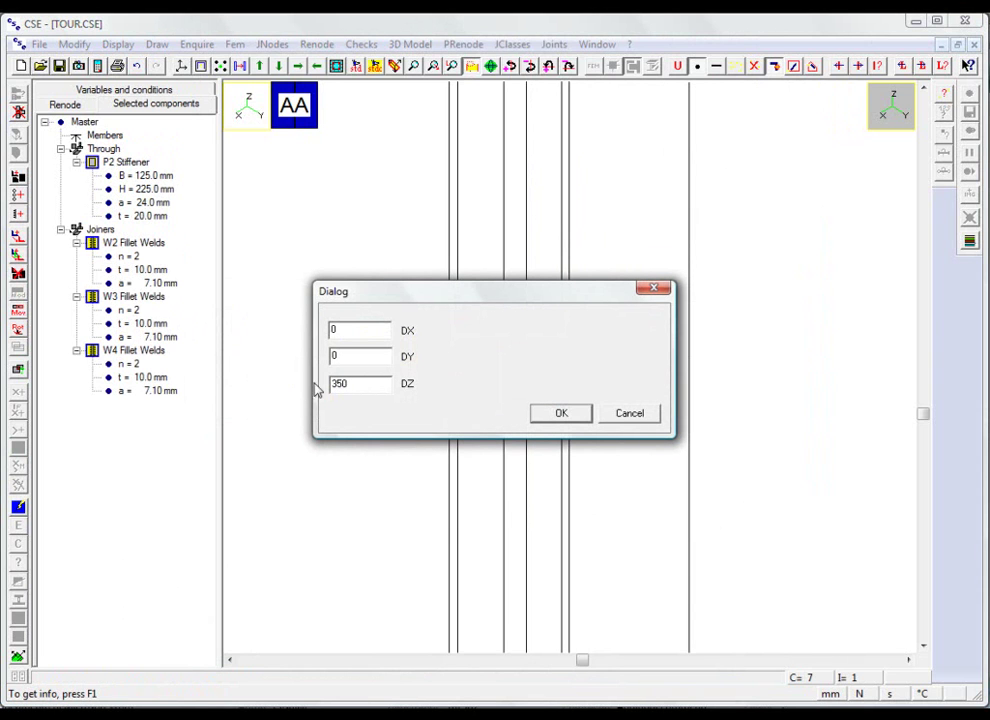
pyautogui.click(560, 414)
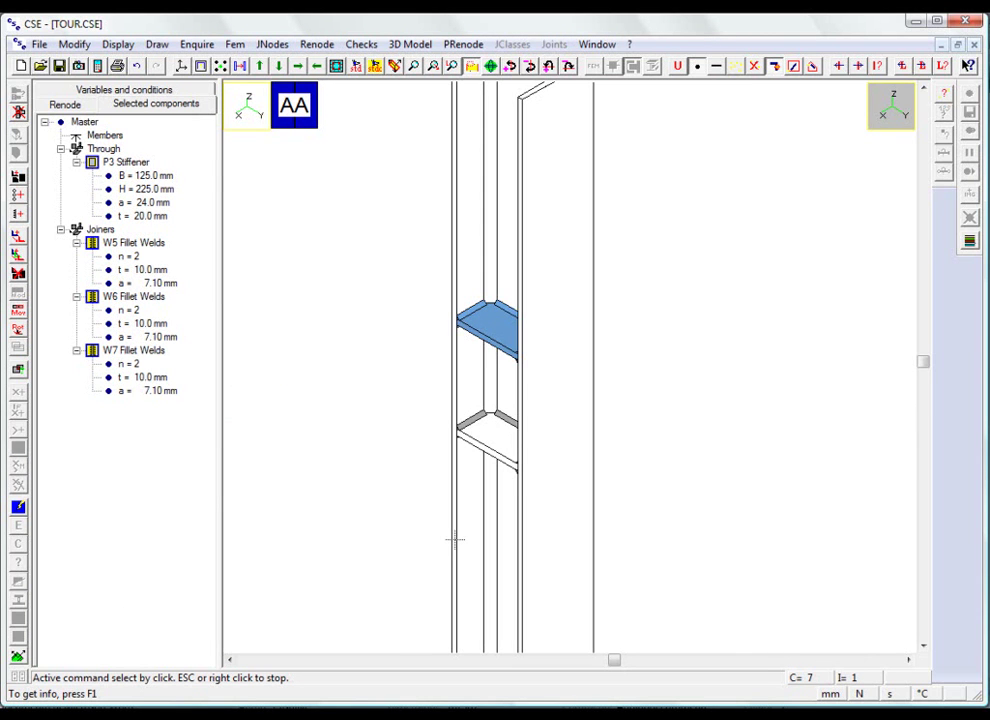
# Copy both stiffeners with all their fillet weld layouts to the other side of the column web by a 180° rotation on the column's end face
pyautogui.click(497, 437)
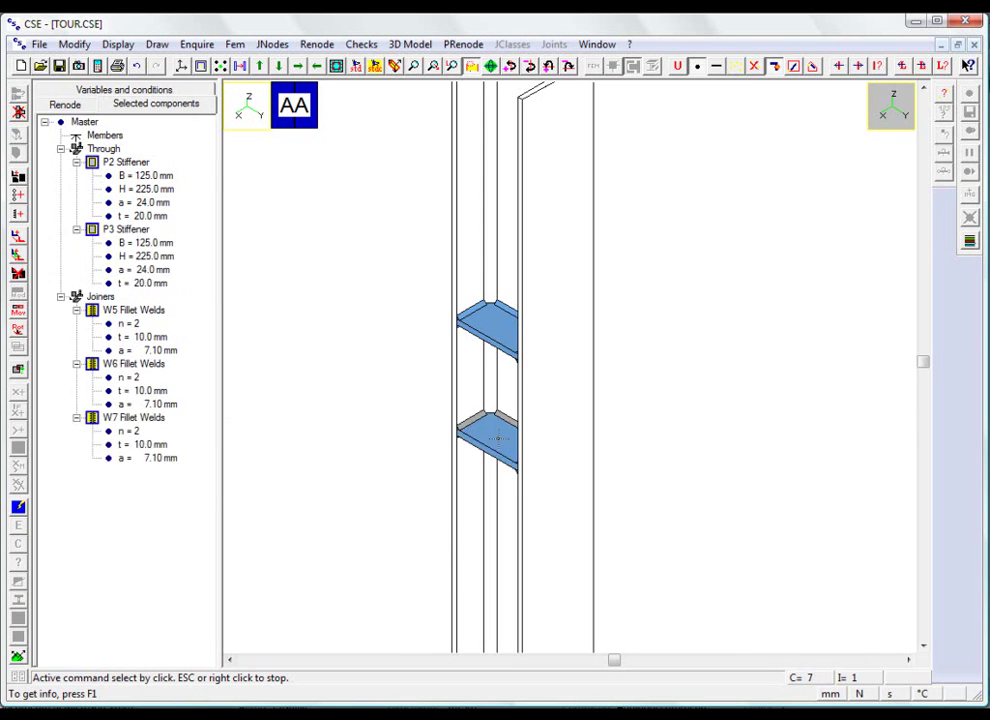
pyautogui.click(501, 418)
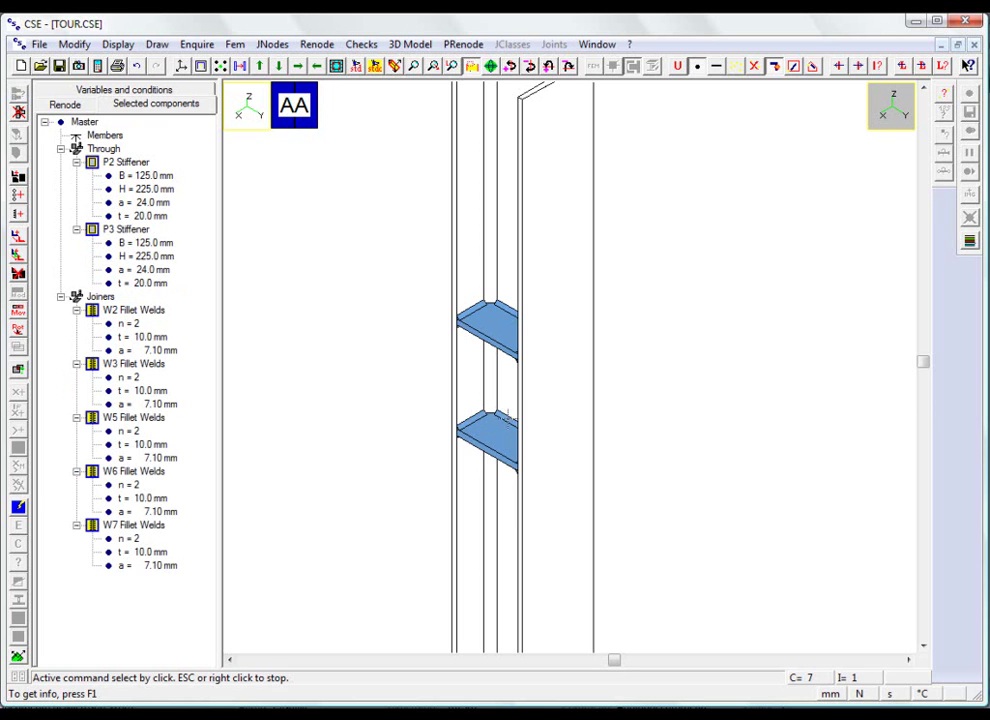
pyautogui.scroll(3, 520, 435)
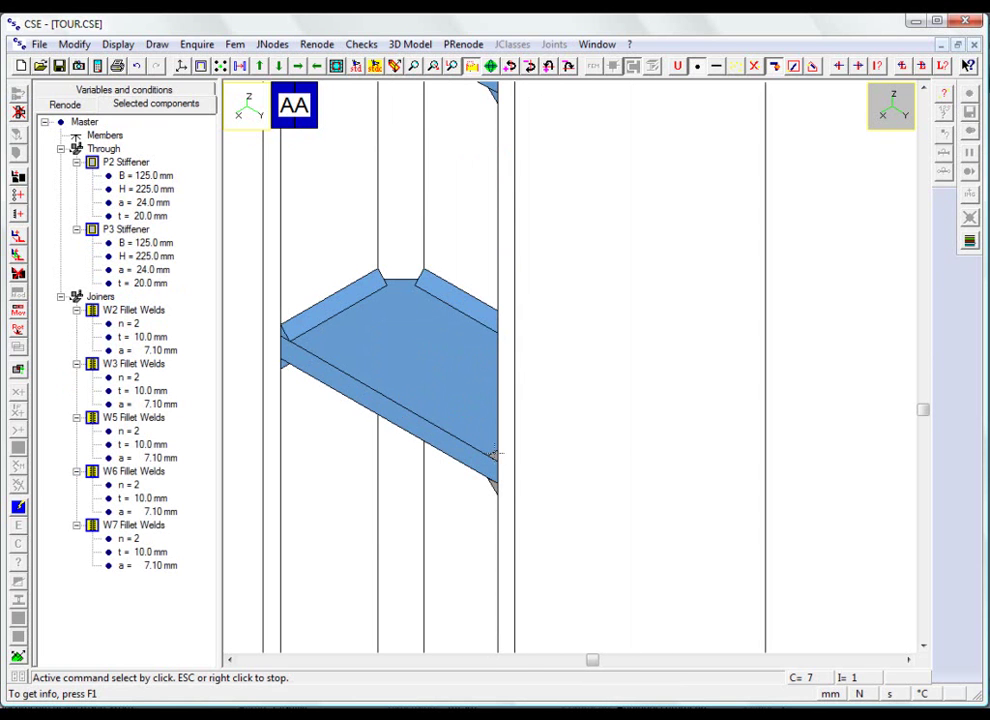
pyautogui.click(497, 456)
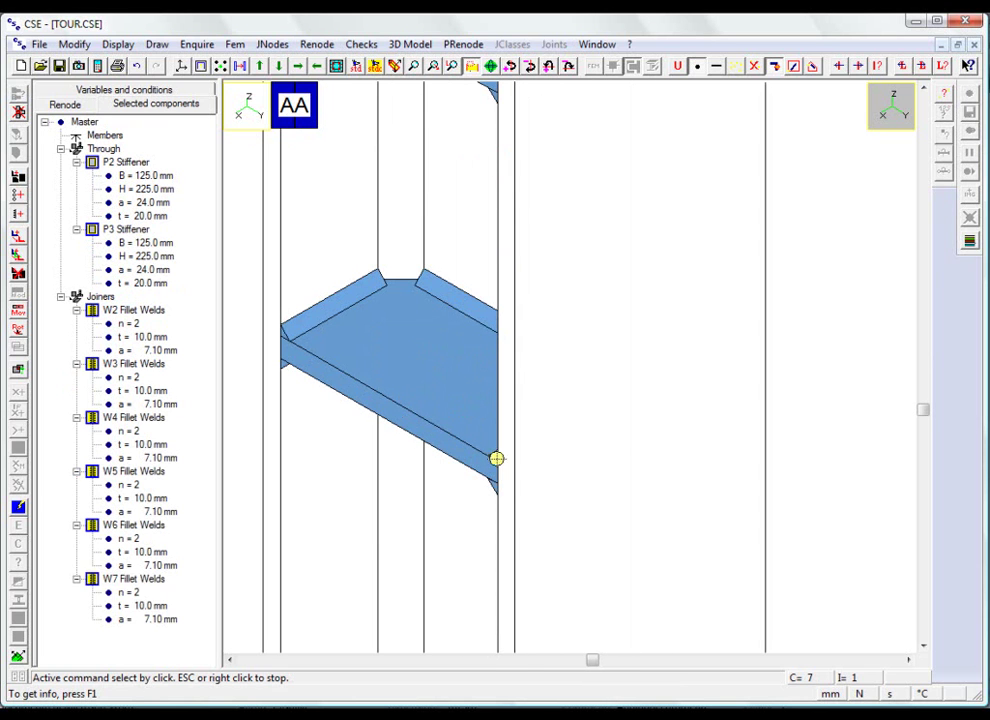
pyautogui.click(337, 67)
pyautogui.click(17, 235)
pyautogui.click(672, 350)
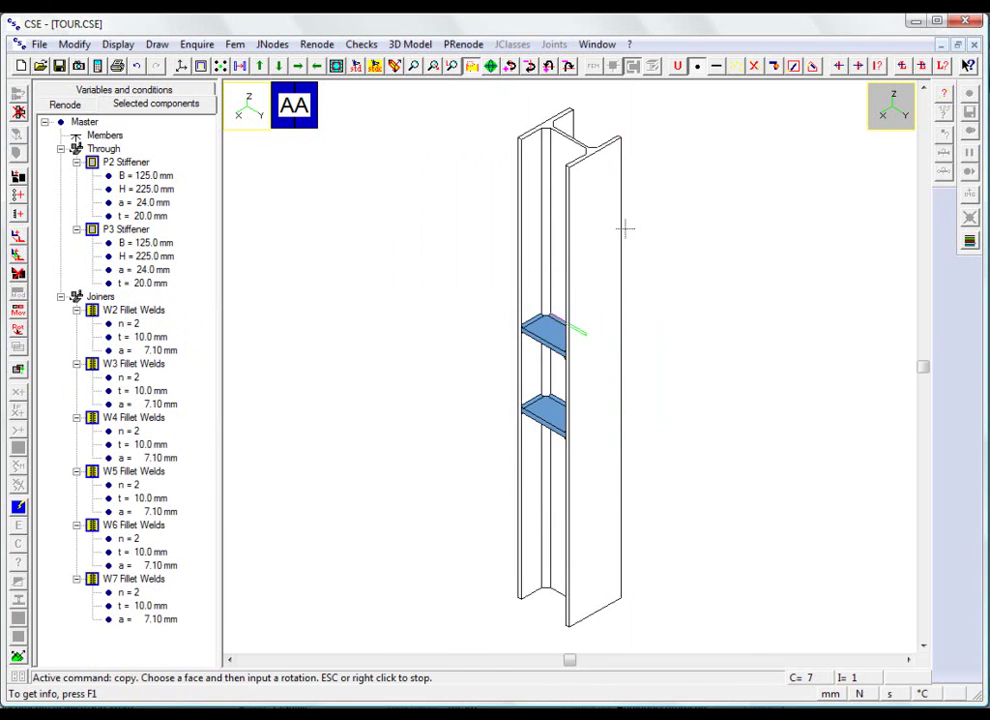
pyautogui.click(573, 137)
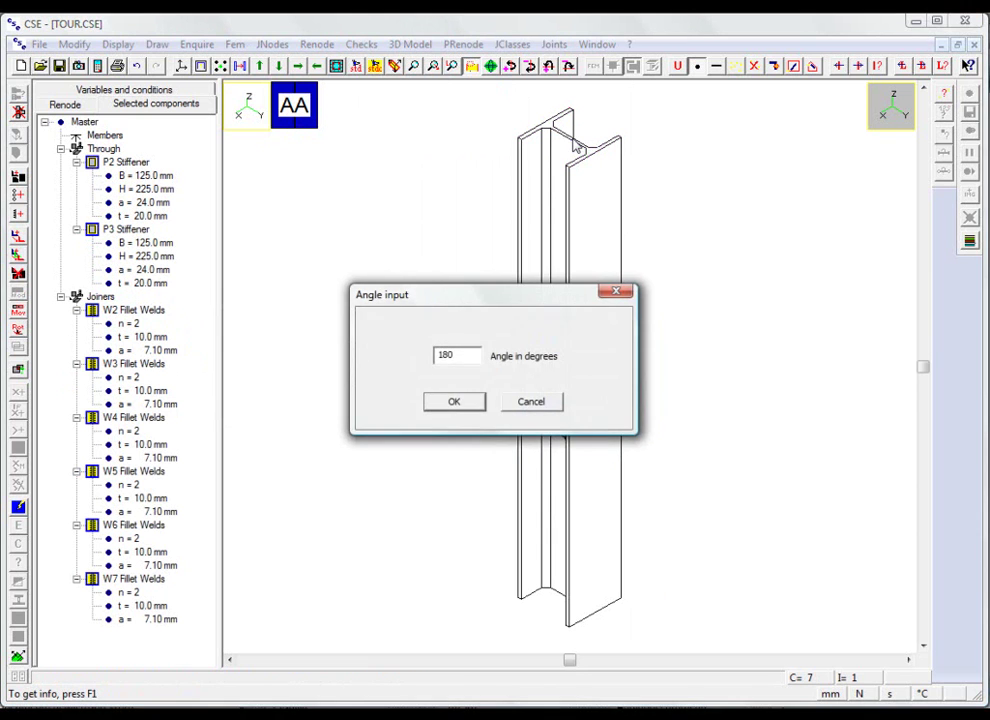
pyautogui.click(464, 402)
# Check the copied stiffeners in plan, return to the axonometric view, and display all joint components with nothing selected
pyautogui.click(356, 66)
pyautogui.click(583, 289)
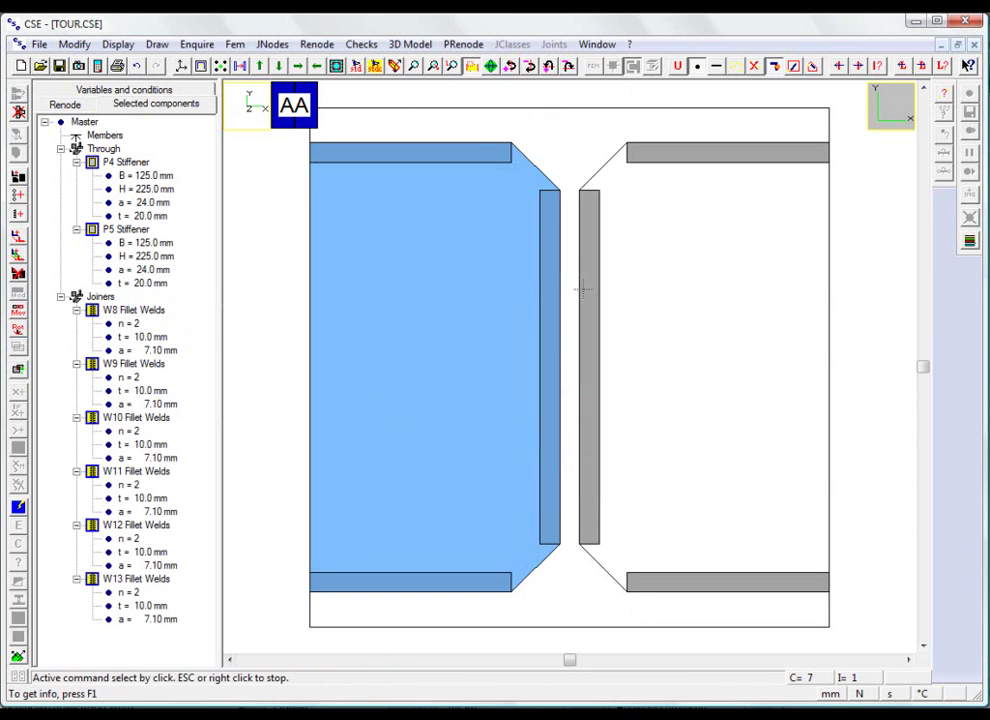
pyautogui.click(356, 66)
pyautogui.click(427, 445)
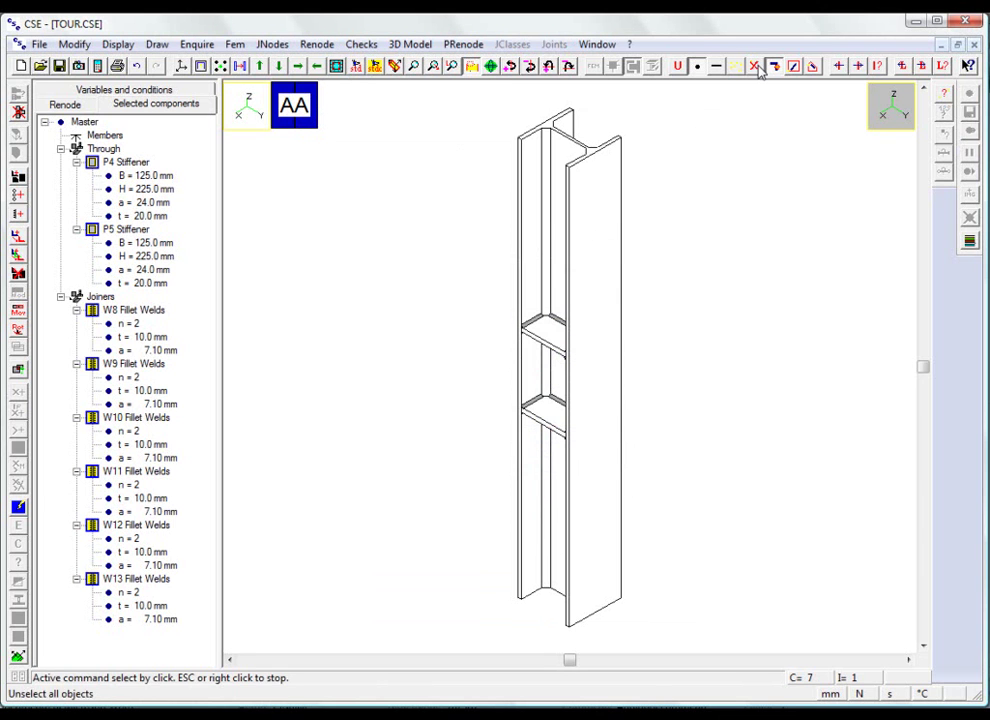
pyautogui.click(472, 67)
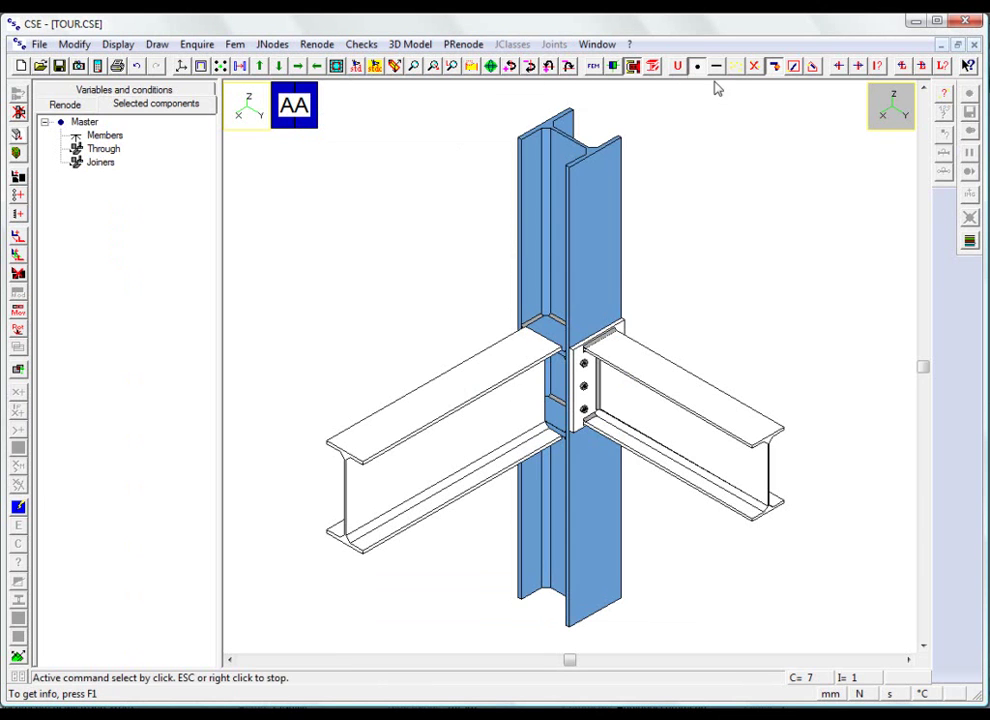
pyautogui.click(755, 66)
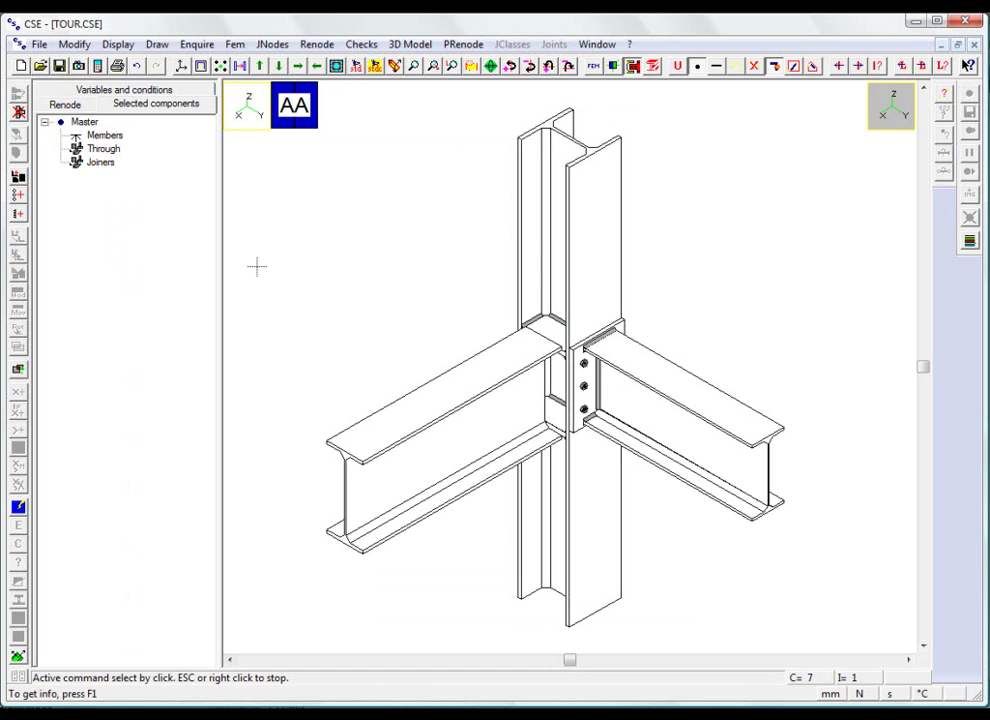
# Define a new rectangular S235 plate 330 mm high, 250 mm long and 10 mm thick
pyautogui.click(19, 177)
pyautogui.doubleClick(227, 237)
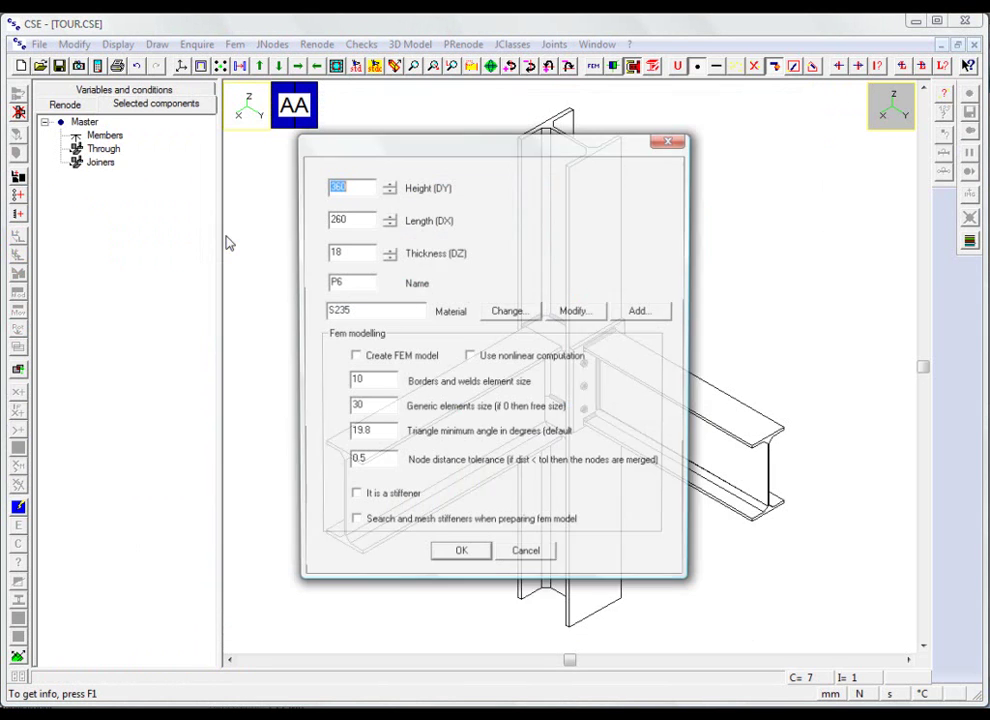
pyautogui.write('3')
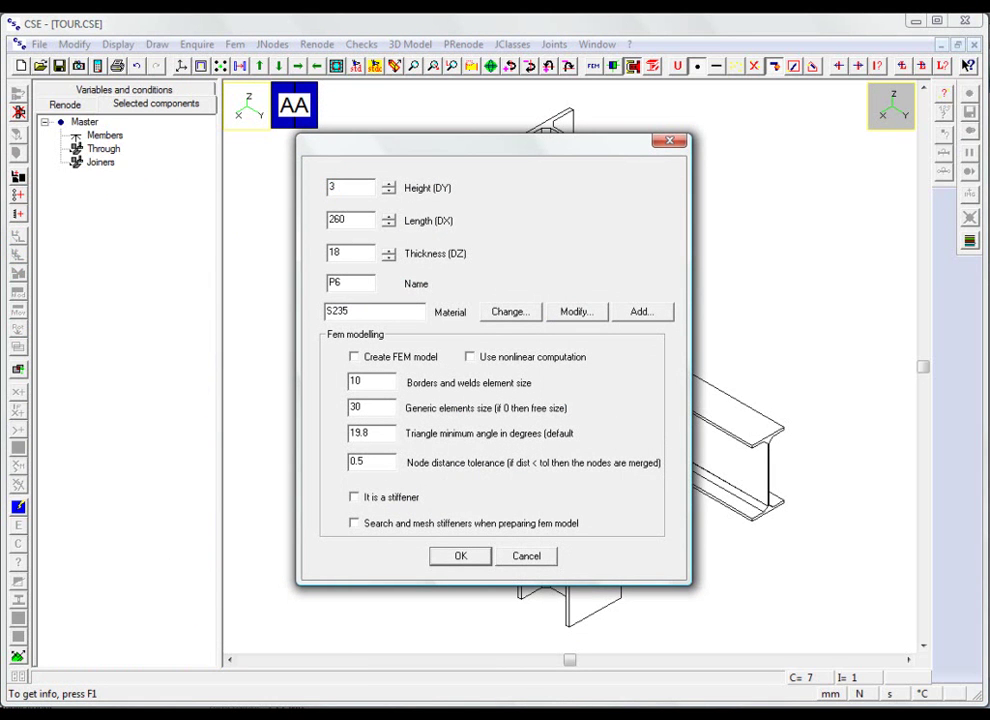
pyautogui.press('Tab')
pyautogui.write('2')
pyautogui.click(461, 558)
# Rotate the plate 90° about X, use its centre as insertion point, and place it between the stiffeners alongside the web of the unconnected beam
pyautogui.moveTo(127, 451); pyautogui.dragTo(256, 453)
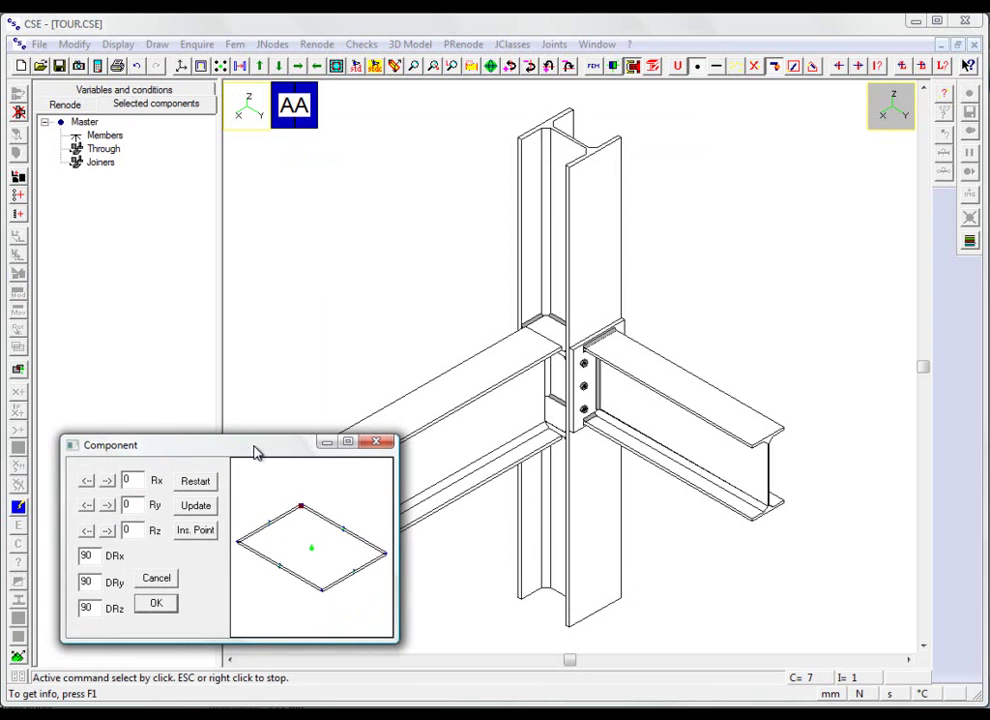
pyautogui.click(107, 481)
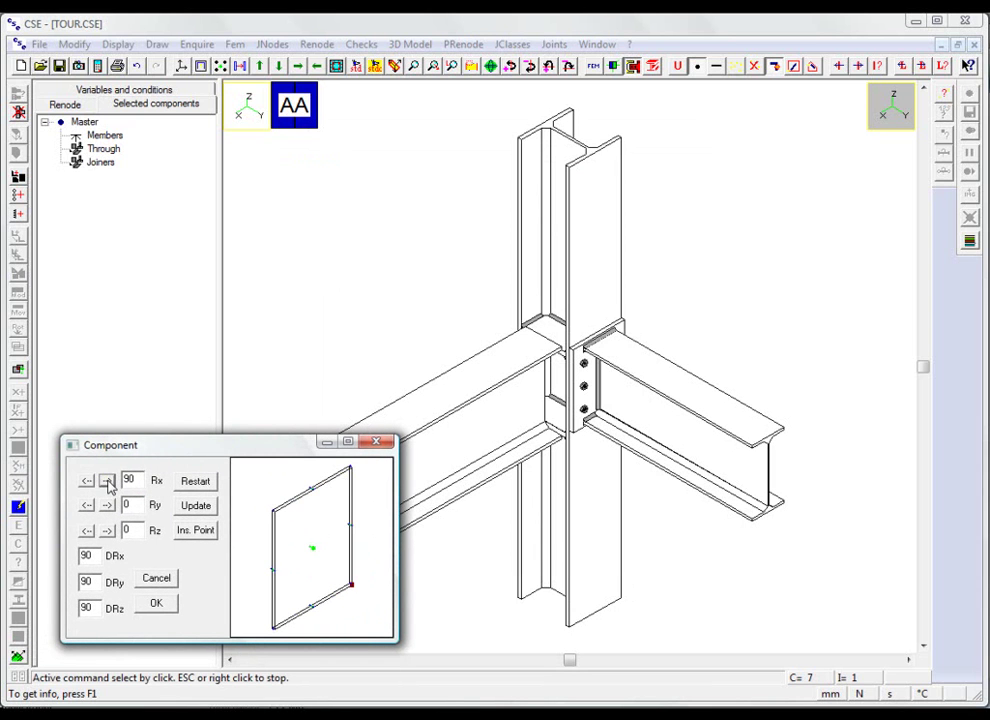
pyautogui.click(197, 531)
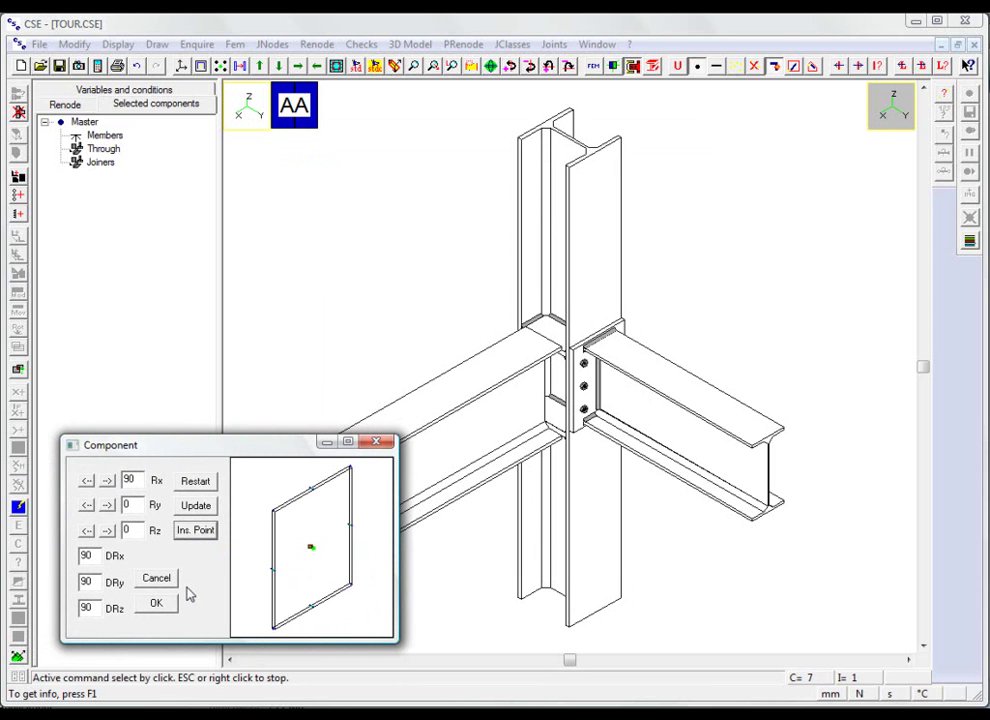
pyautogui.scroll(3, 546, 400)
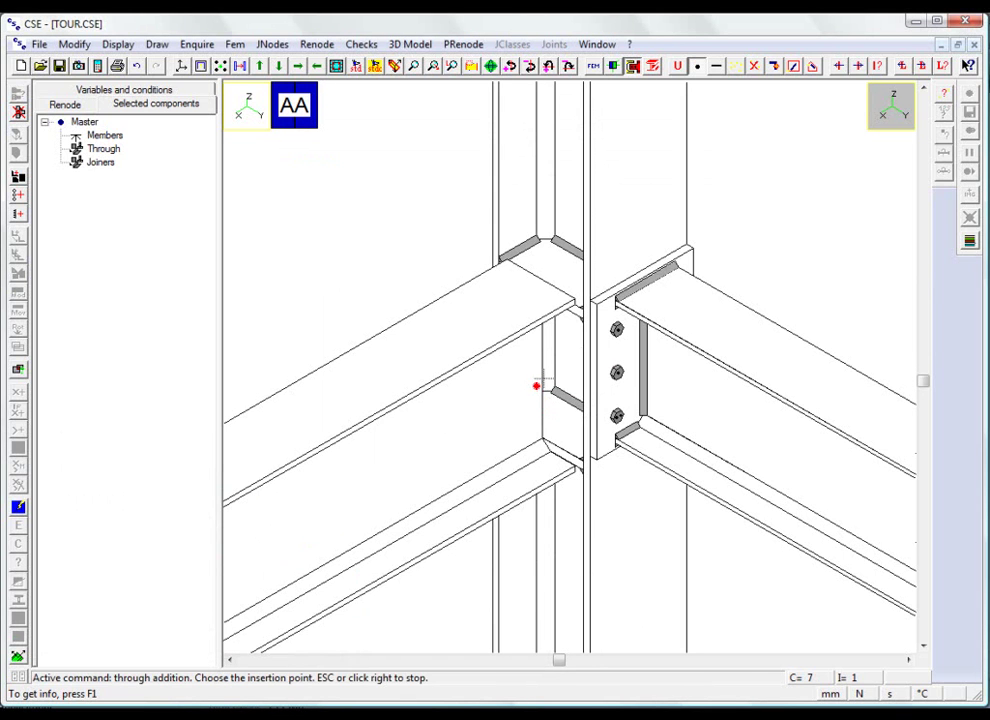
pyautogui.click(542, 366)
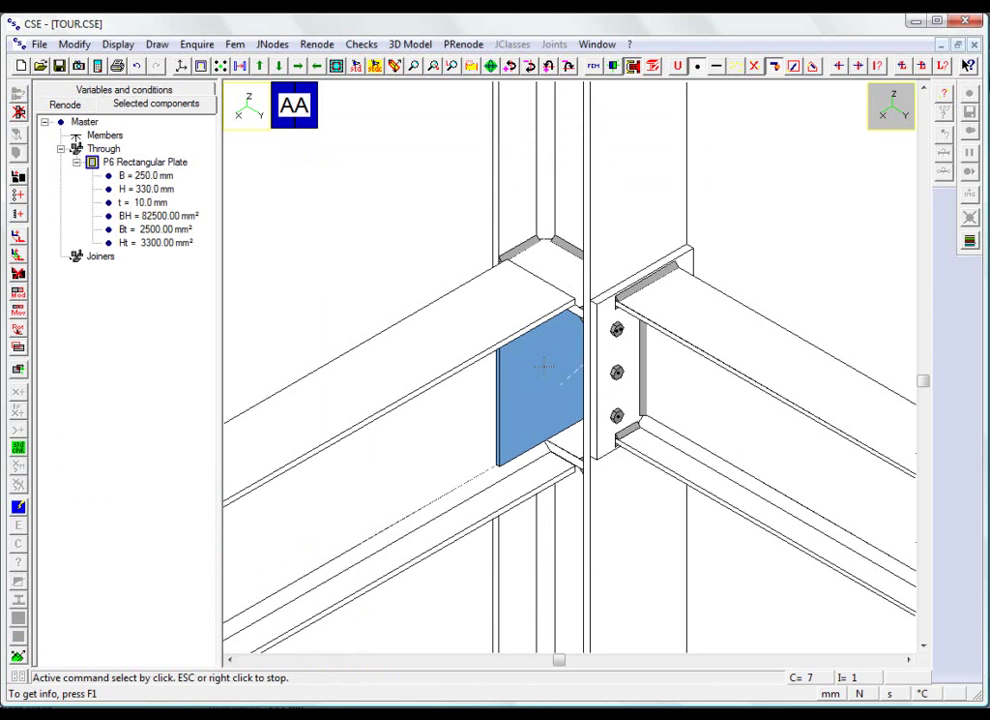
pyautogui.rightClick(525, 361)
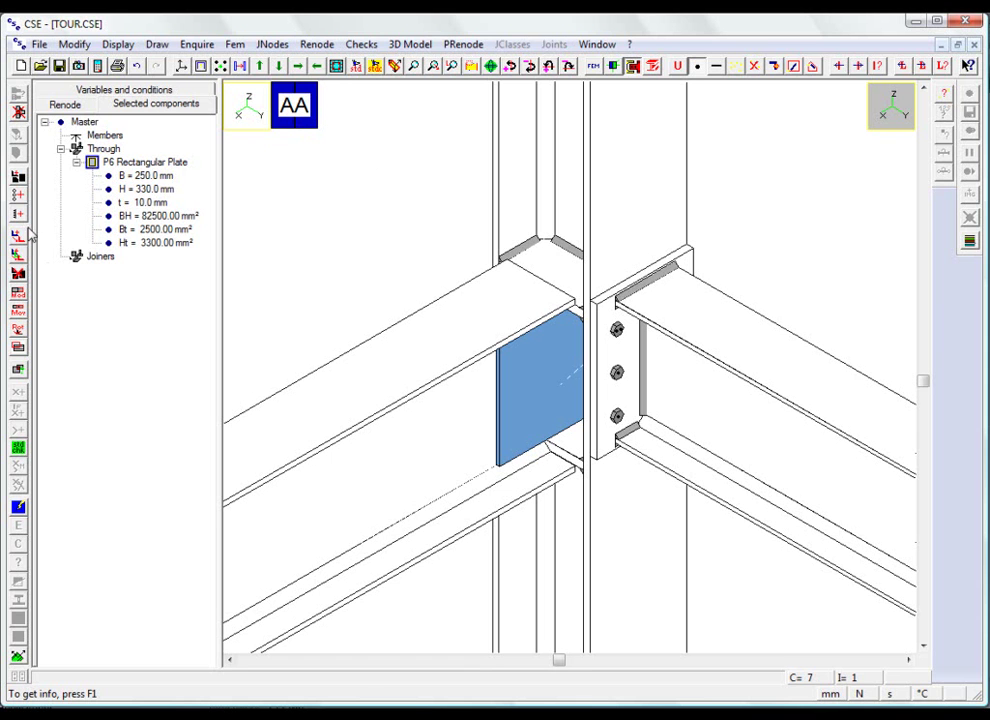
# Weld the new plate's vertical edge to the column web with 10 mm fillet welds on all sides longer than 50 mm
pyautogui.click(17, 172)
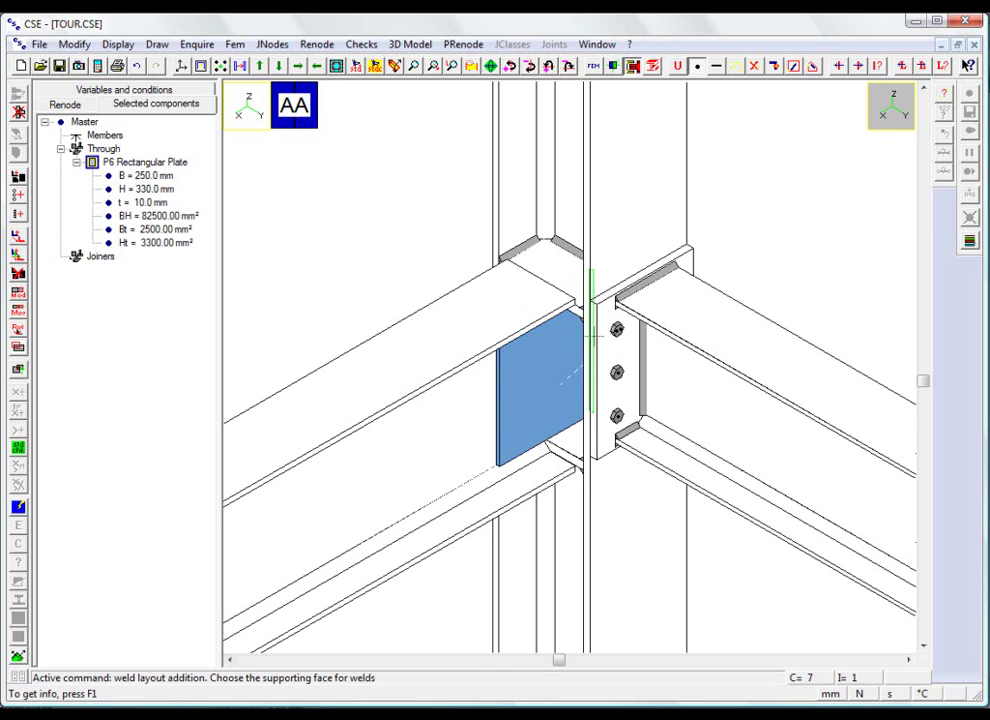
pyautogui.click(593, 338)
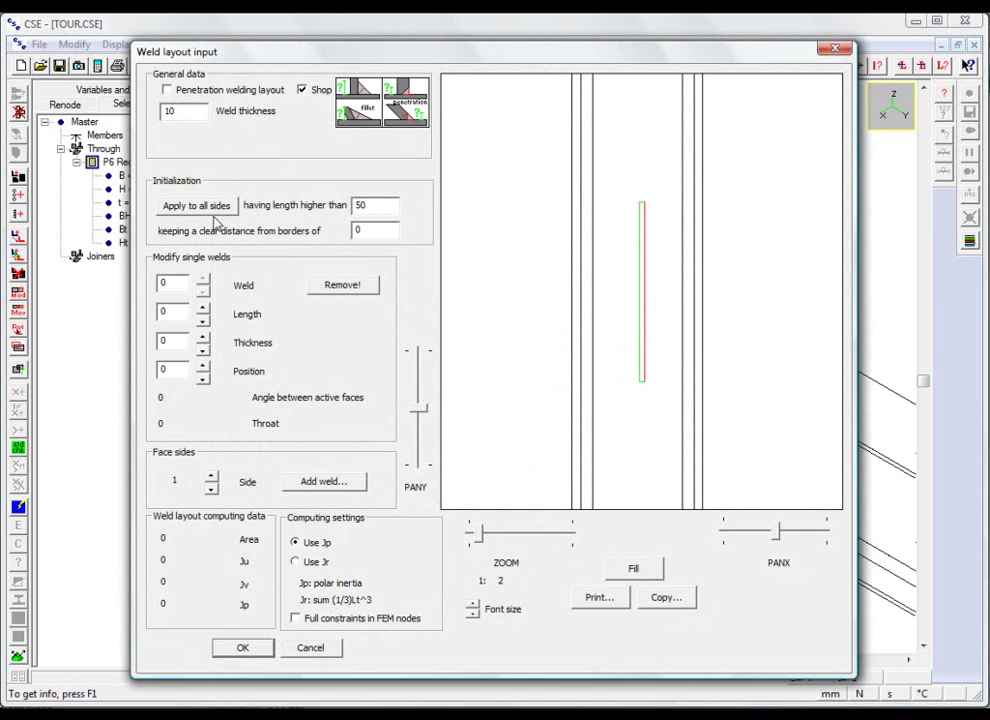
pyautogui.click(212, 208)
pyautogui.click(250, 650)
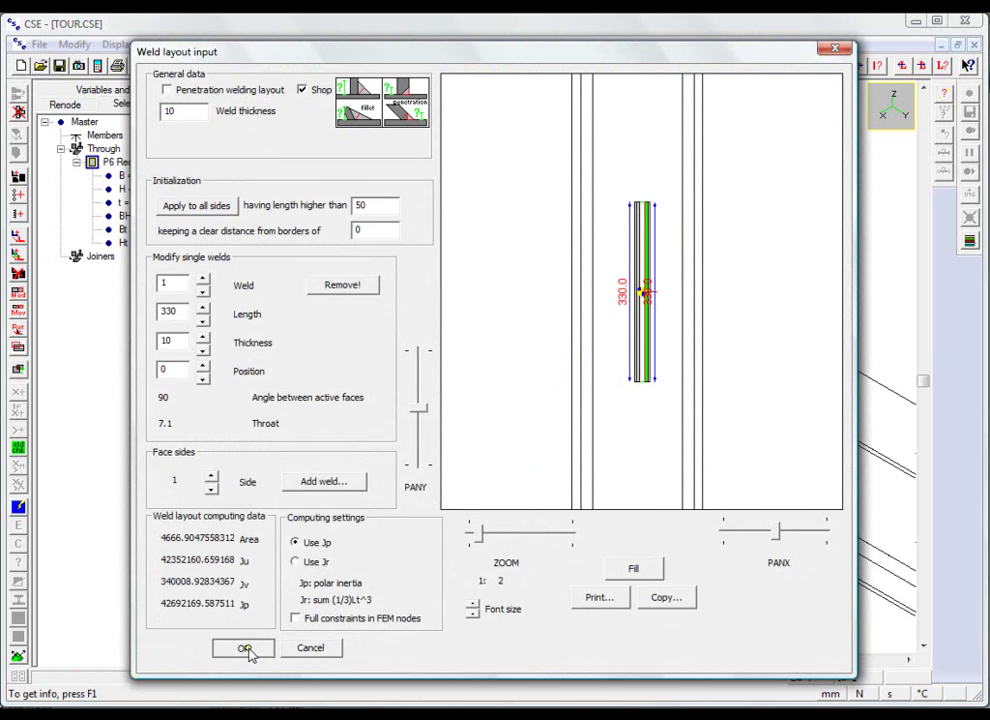
pyautogui.click(568, 66)
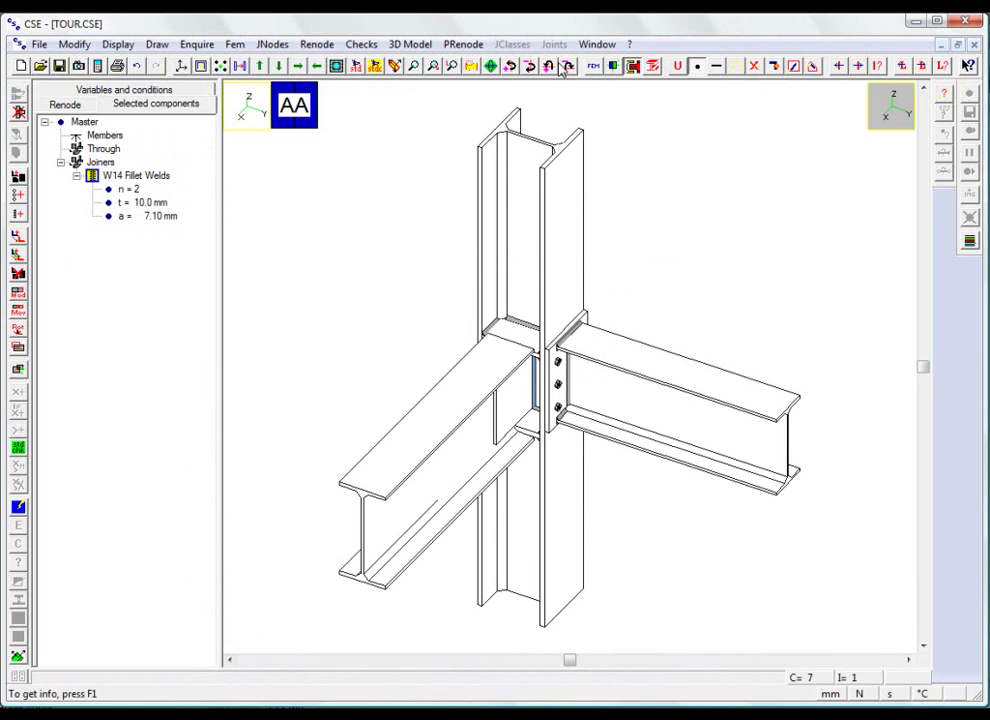
pyautogui.scroll(3, 504, 387)
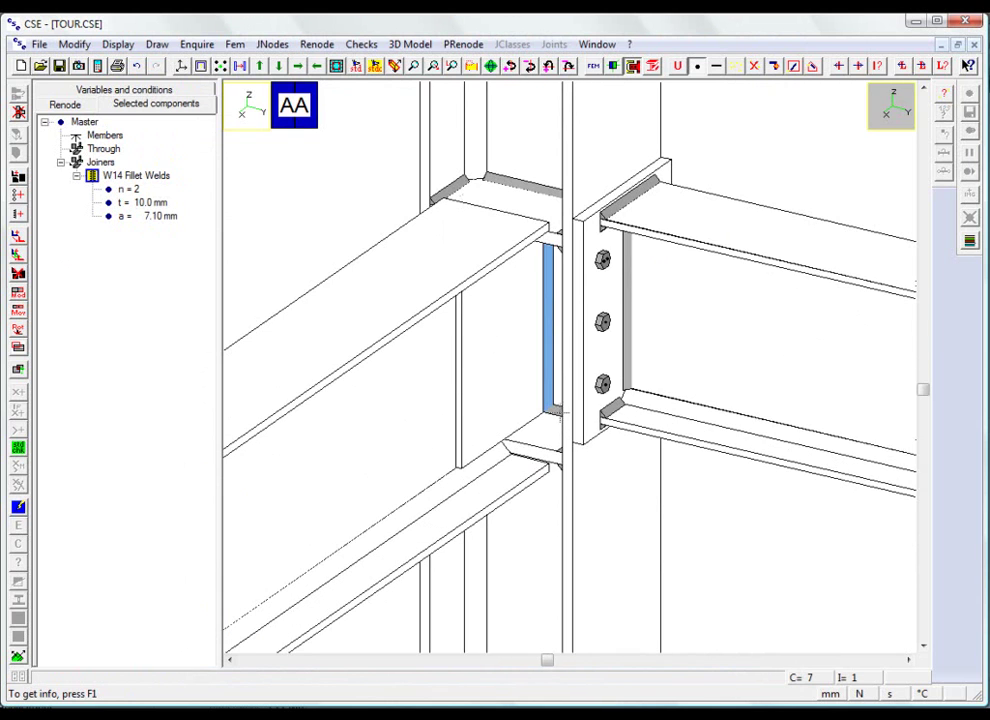
pyautogui.click(754, 66)
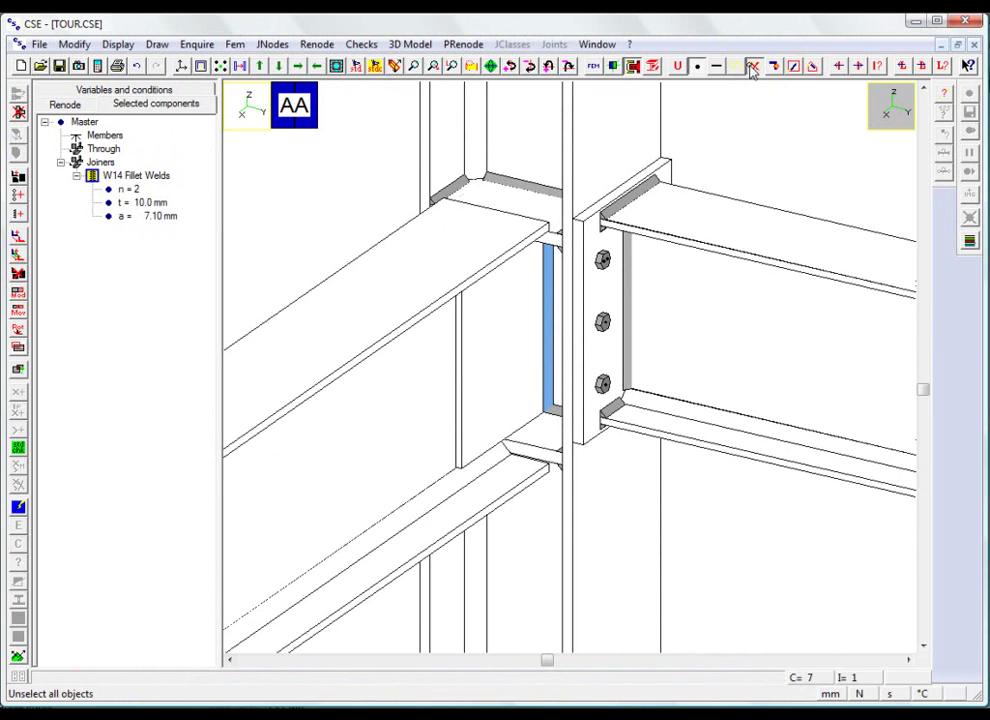
# Start a weld layout on the plate's lower edge over the stiffener, applying 10 mm fillet welds to all sides longer than 50 mm
pyautogui.click(361, 65)
pyautogui.click(427, 446)
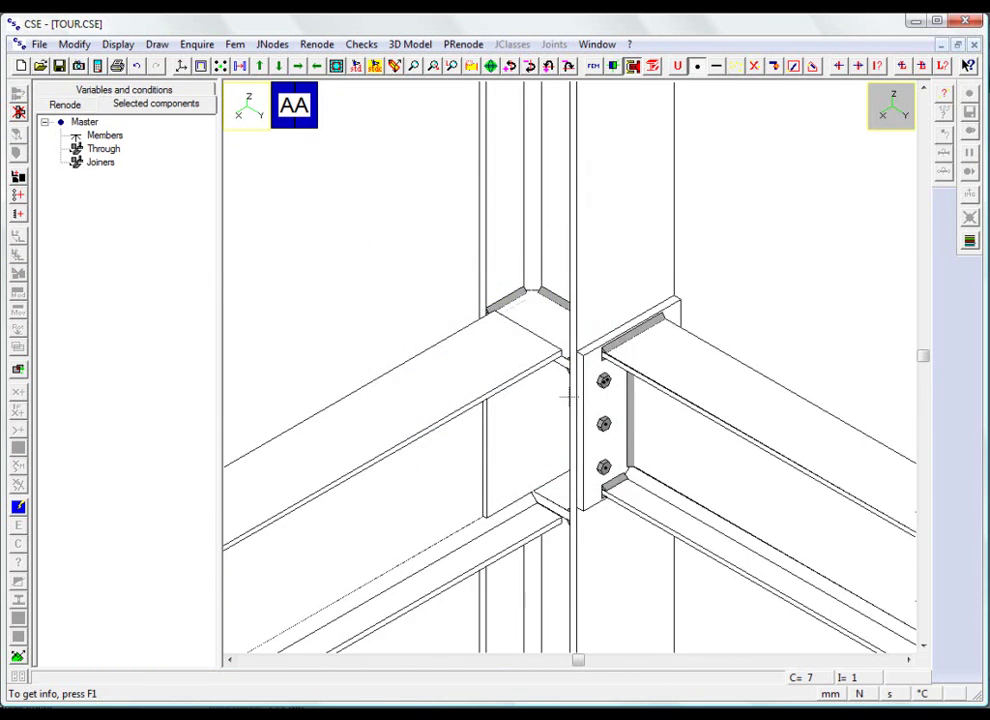
pyautogui.click(20, 215)
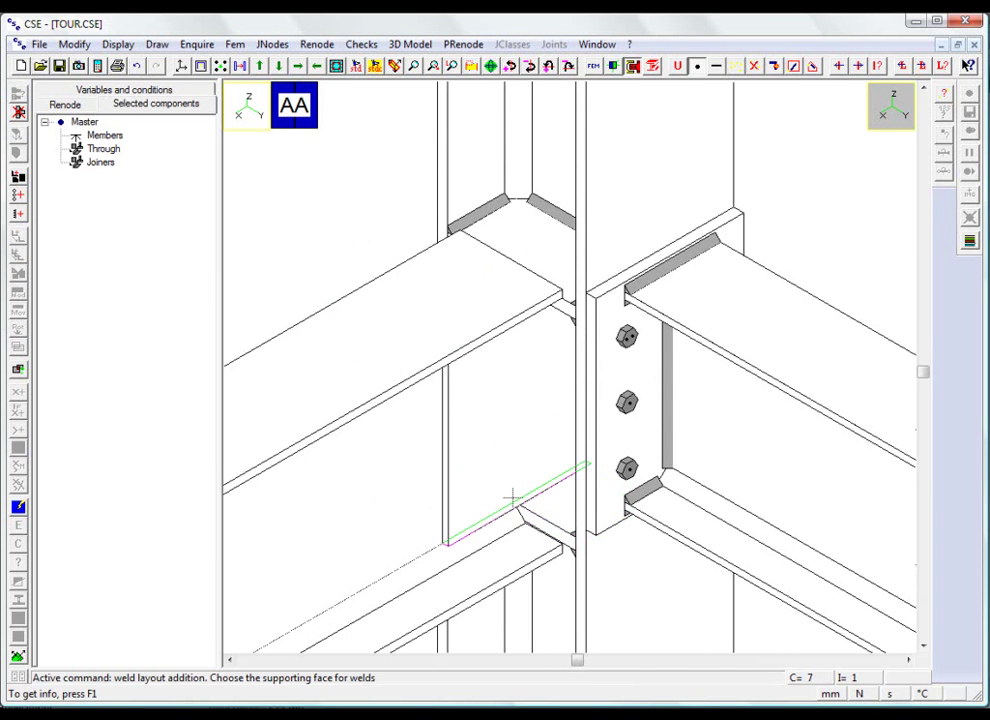
pyautogui.click(512, 497)
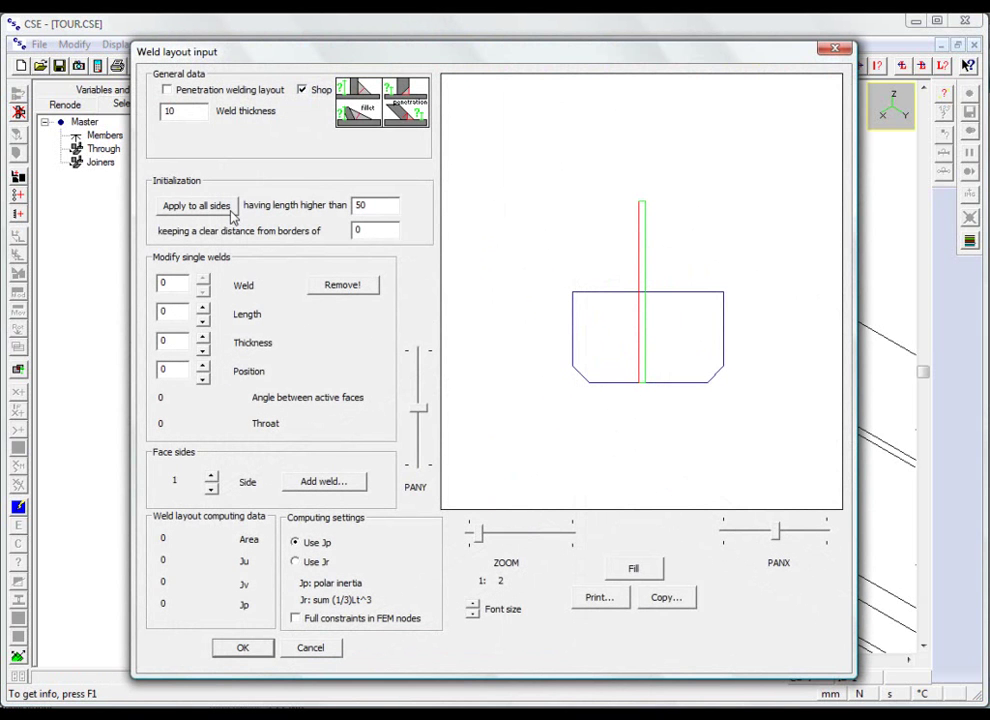
pyautogui.click(231, 212)
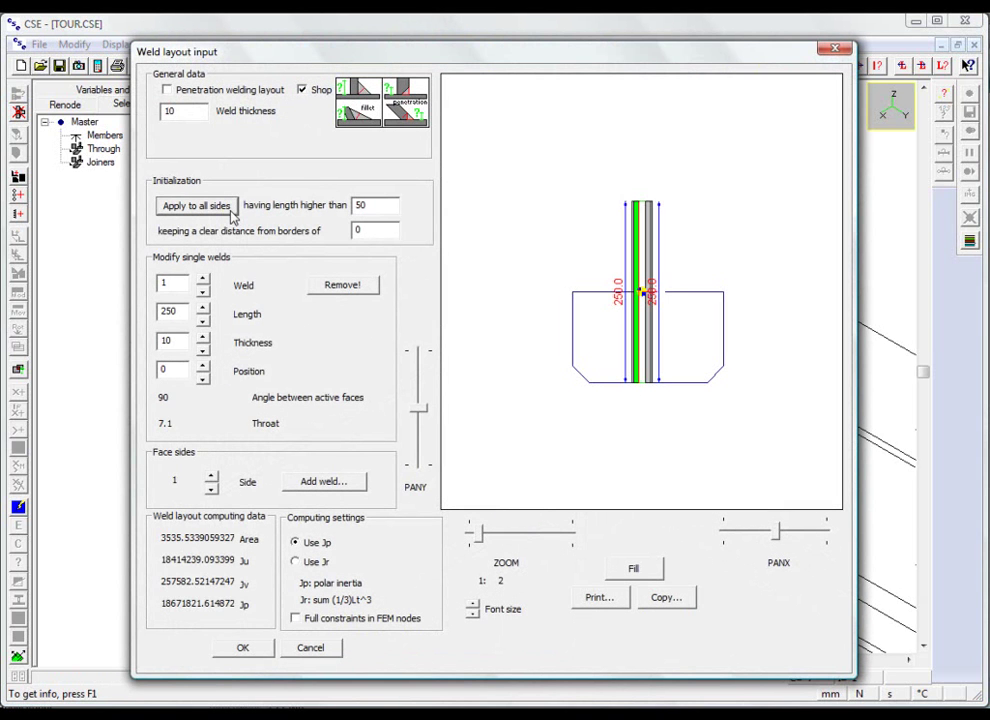
# Set weld 1 of the lower-edge layout to a length of 120 mm and a position of -62 mm
pyautogui.moveTo(178, 312); pyautogui.dragTo(148, 312)
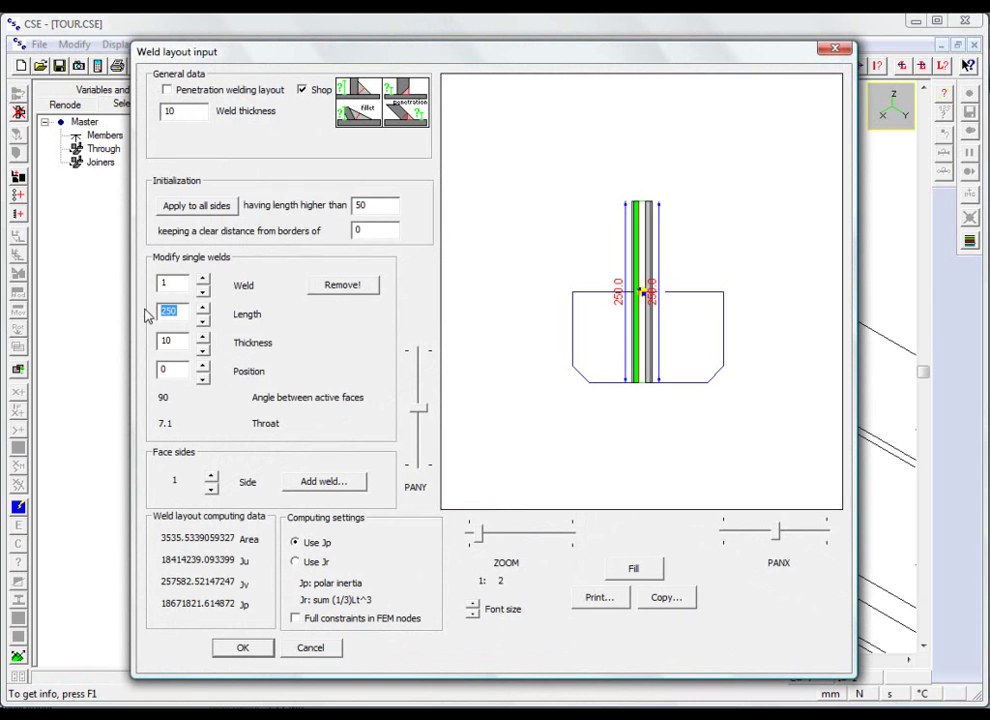
pyautogui.write('120')
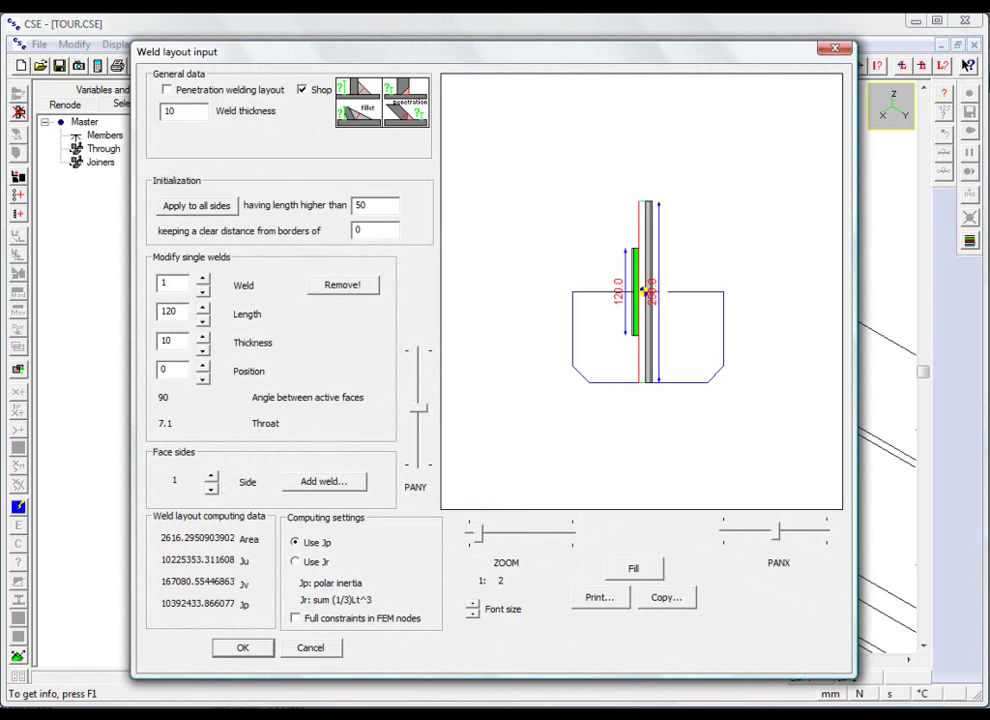
pyautogui.click(203, 379)
pyautogui.click(203, 379)
pyautogui.doubleClick(167, 369)
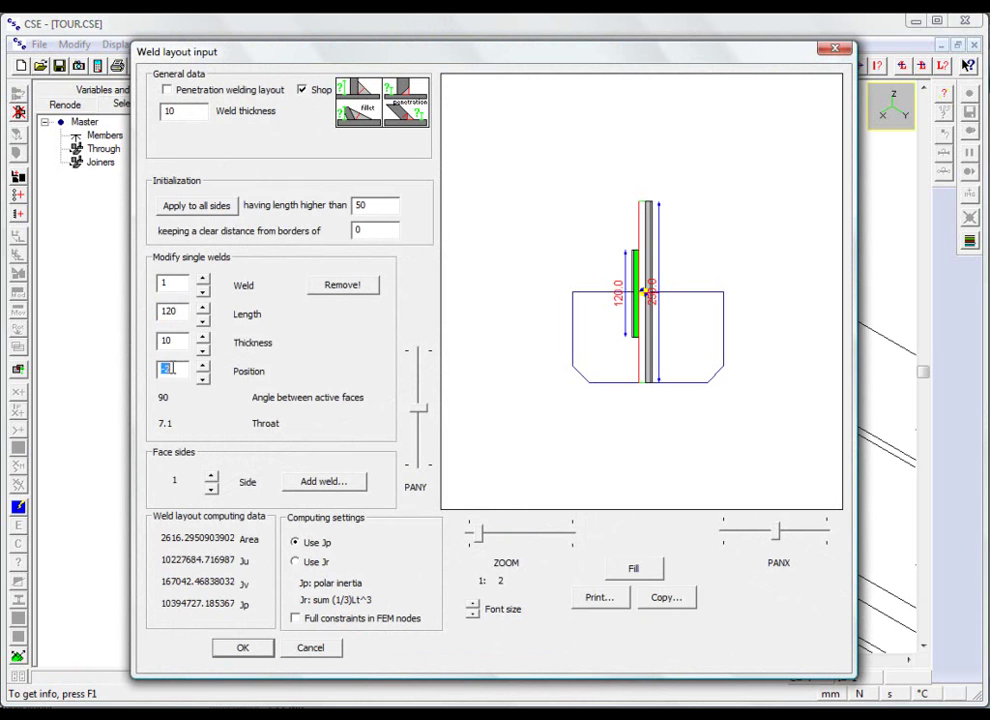
pyautogui.write('6')
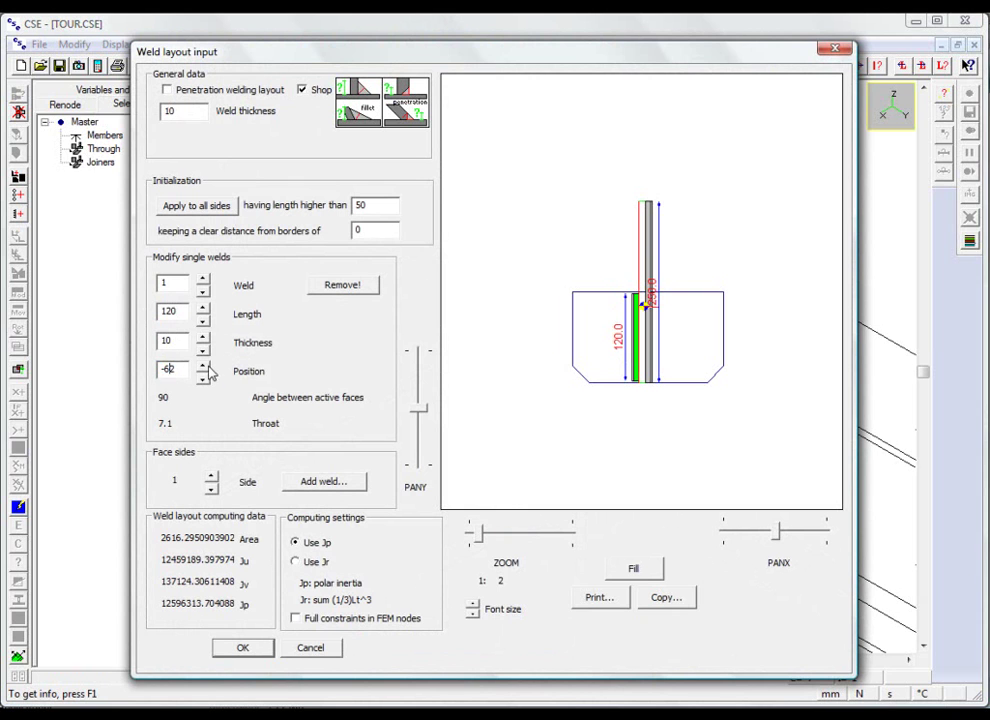
# Set weld 2 of the lower-edge layout to a length of 120 mm and a position of 62 mm
pyautogui.click(203, 284)
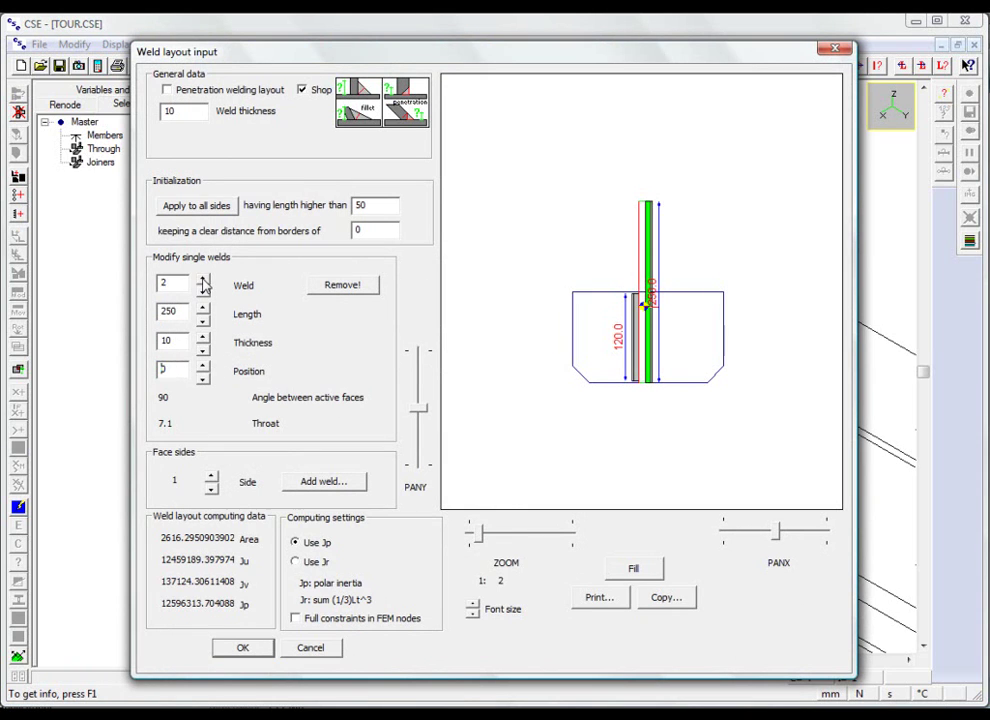
pyautogui.moveTo(170, 341); pyautogui.dragTo(155, 338)
pyautogui.doubleClick(181, 312)
pyautogui.write('1')
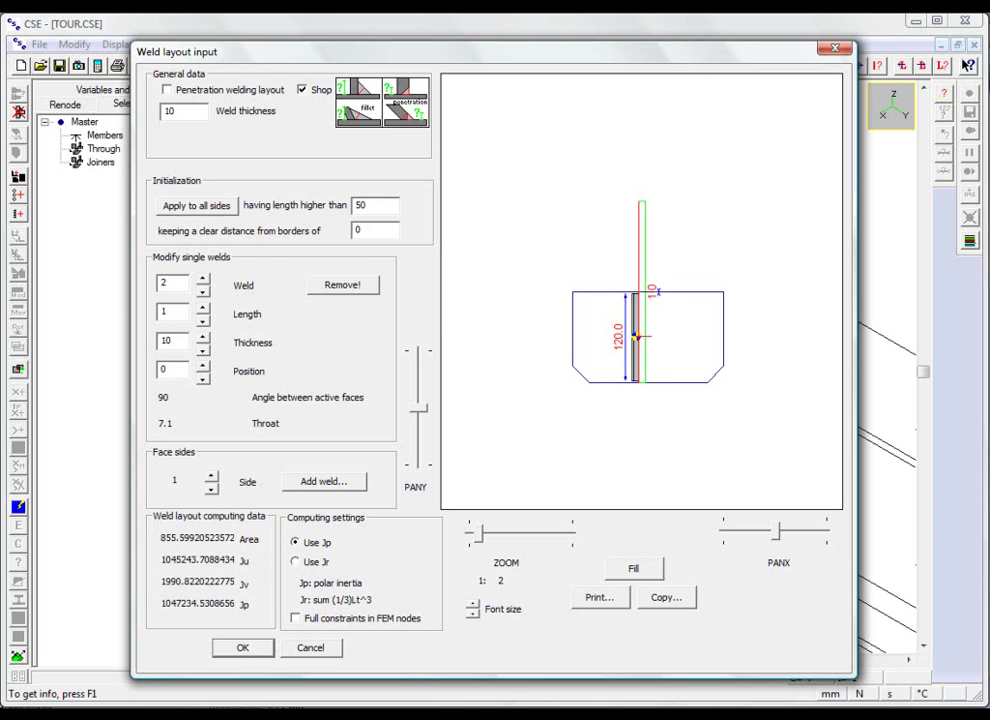
pyautogui.write('20')
pyautogui.moveTo(167, 369); pyautogui.dragTo(114, 367)
pyautogui.write('62')
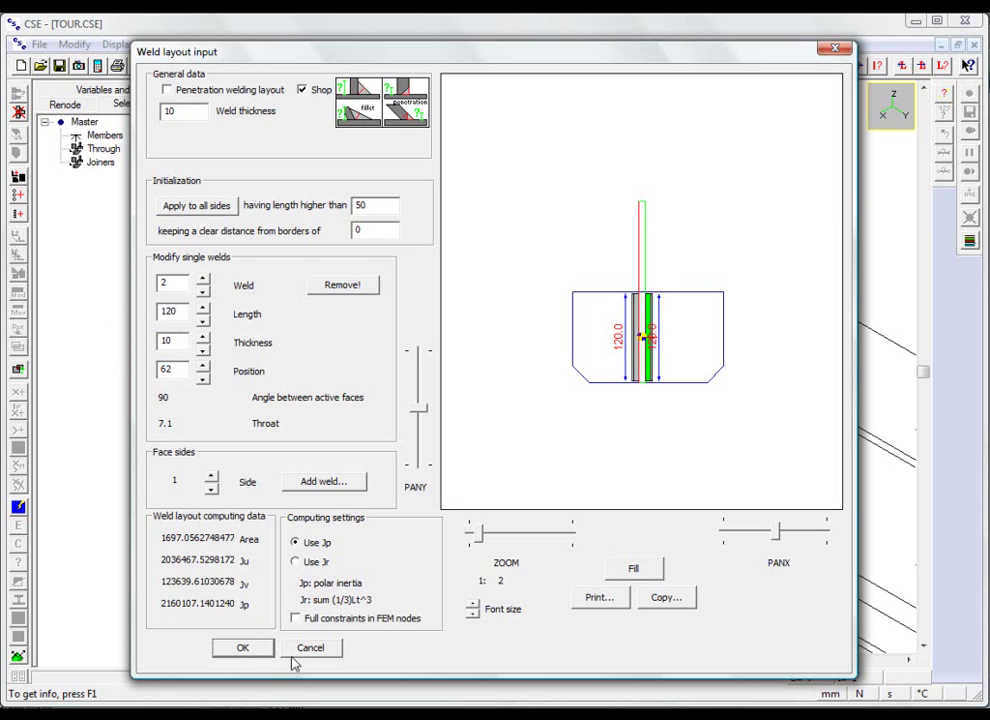
# Accept the lower-edge welds and start a layout on the plate's upper edge, with 10 mm fillet welds on all sides longer than 50 mm
pyautogui.click(242, 648)
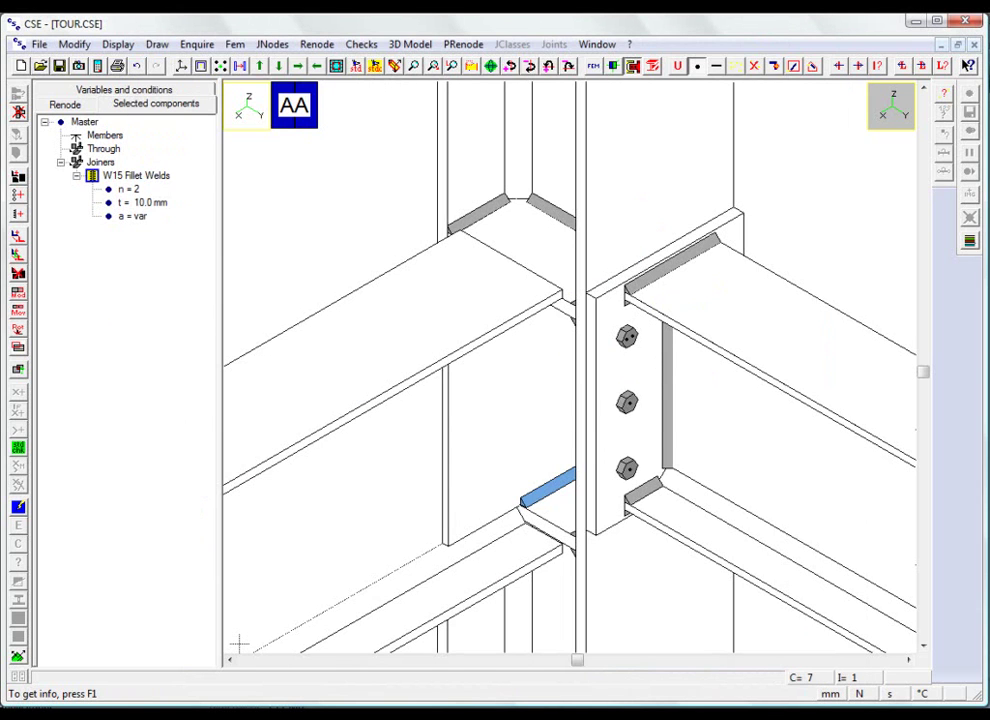
pyautogui.click(502, 442)
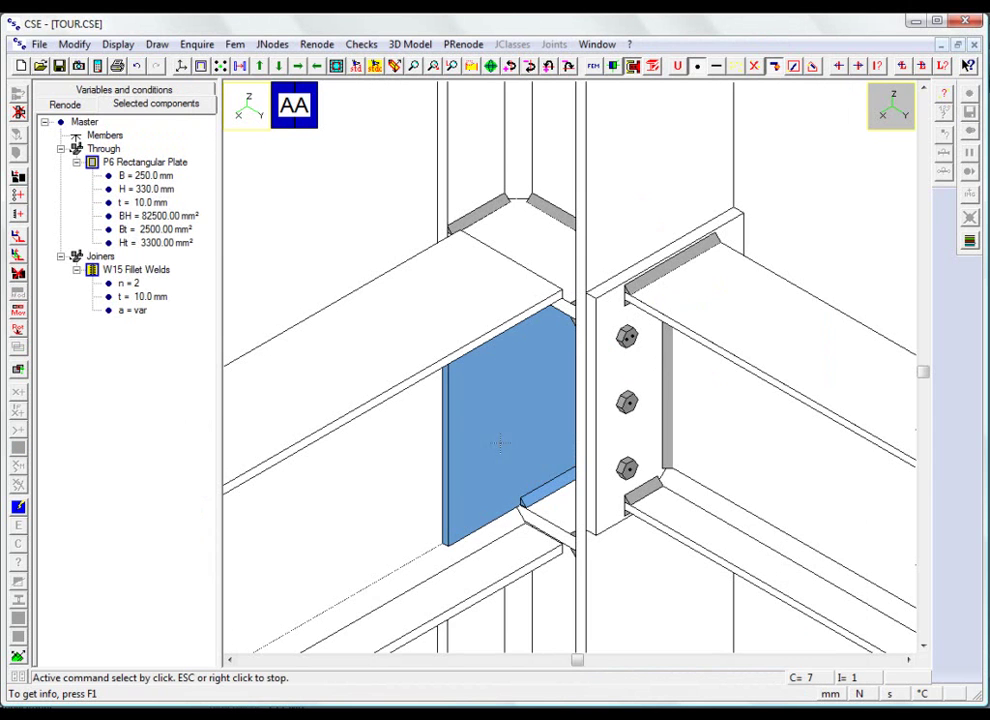
pyautogui.click(15, 173)
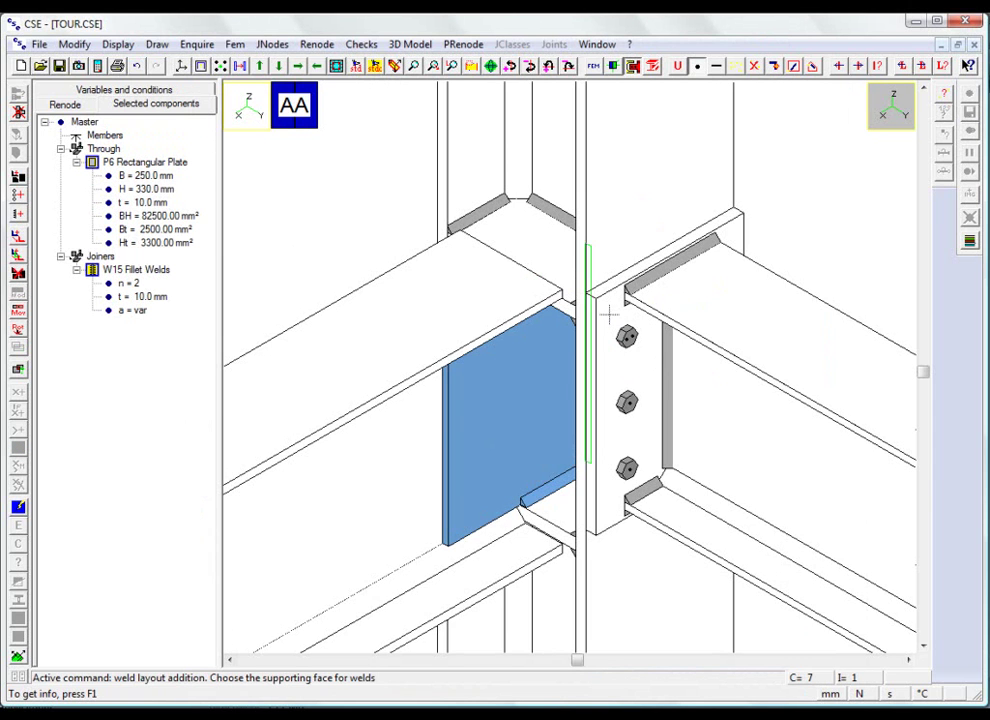
pyautogui.click(517, 302)
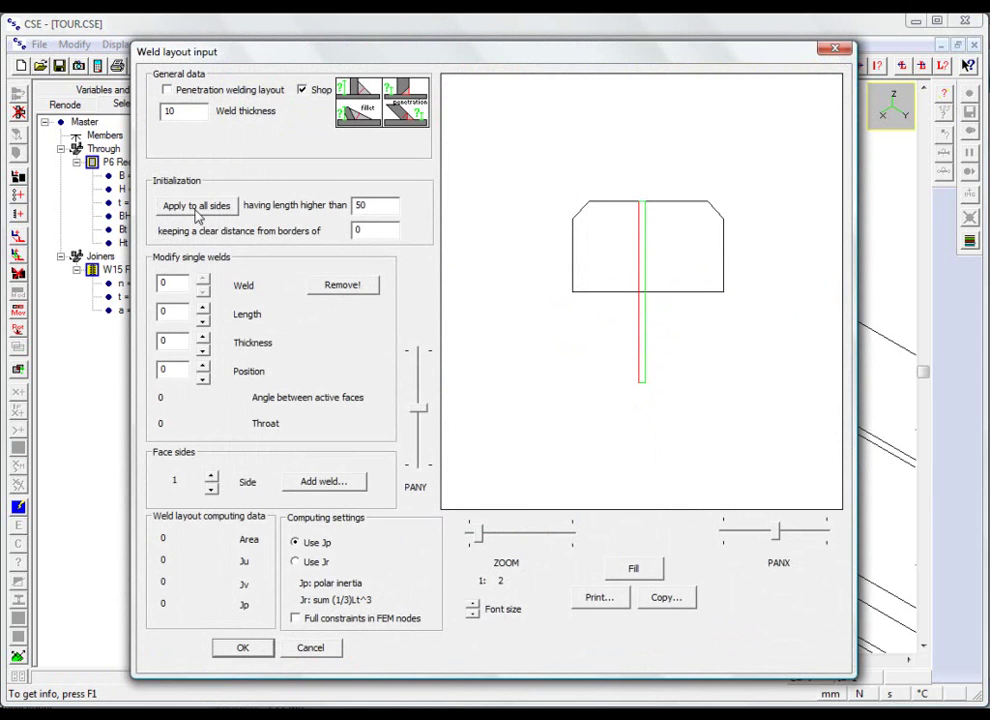
pyautogui.click(196, 205)
# Set weld 1 of the upper-edge layout to a length of 120 mm and a position of 62 mm
pyautogui.press('Tab')
pyautogui.write('120')
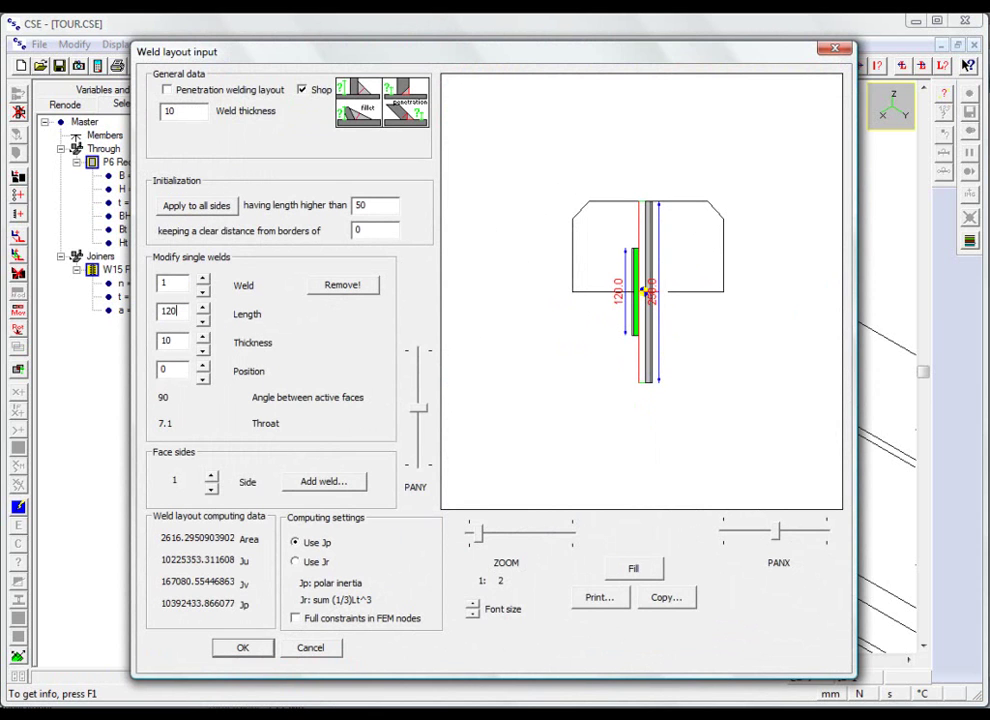
pyautogui.click(203, 379)
pyautogui.write('65')
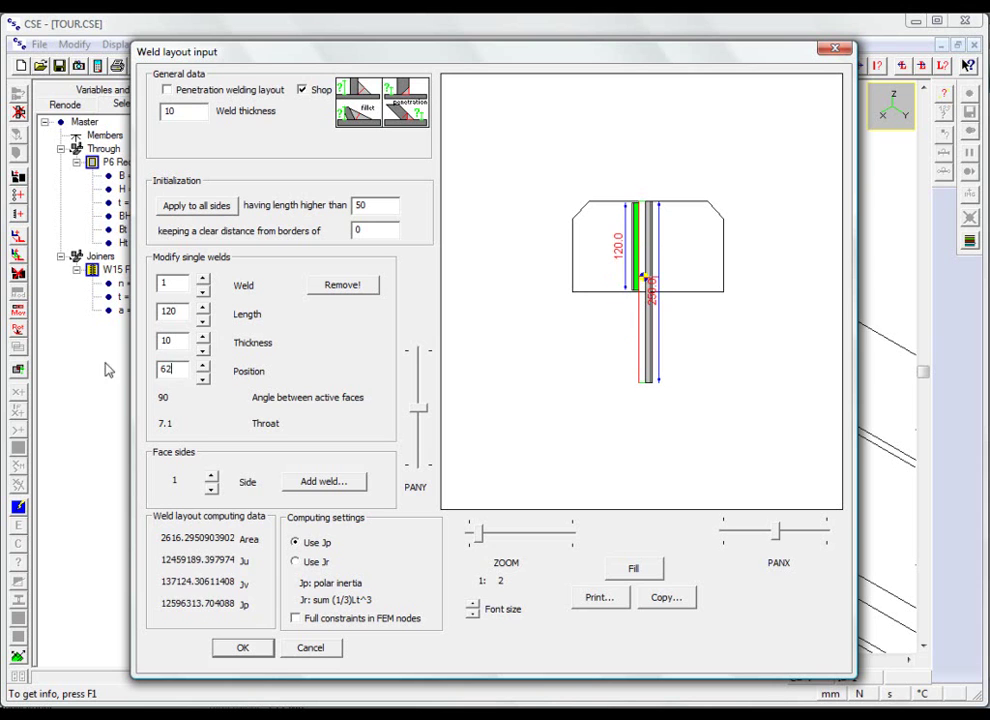
# Set weld 2 of the upper-edge layout to a length of 120 mm and a position of -62 mm, and accept the layout
pyautogui.click(203, 280)
pyautogui.doubleClick(172, 311)
pyautogui.write('12')
pyautogui.write('0')
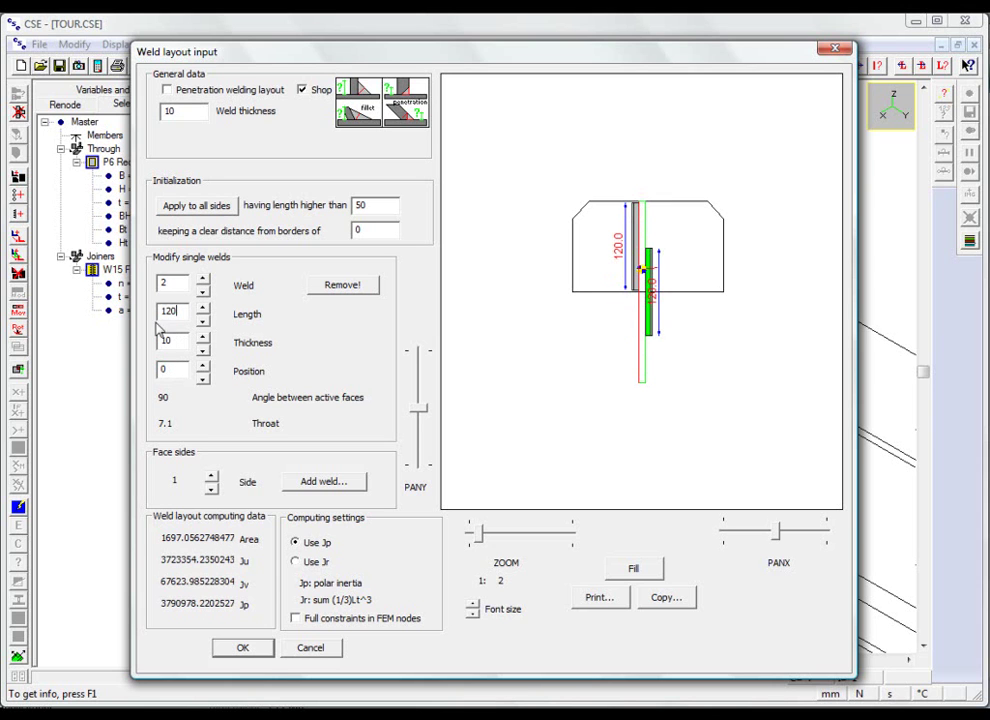
pyautogui.click(203, 380)
pyautogui.click(203, 380)
pyautogui.click(166, 369)
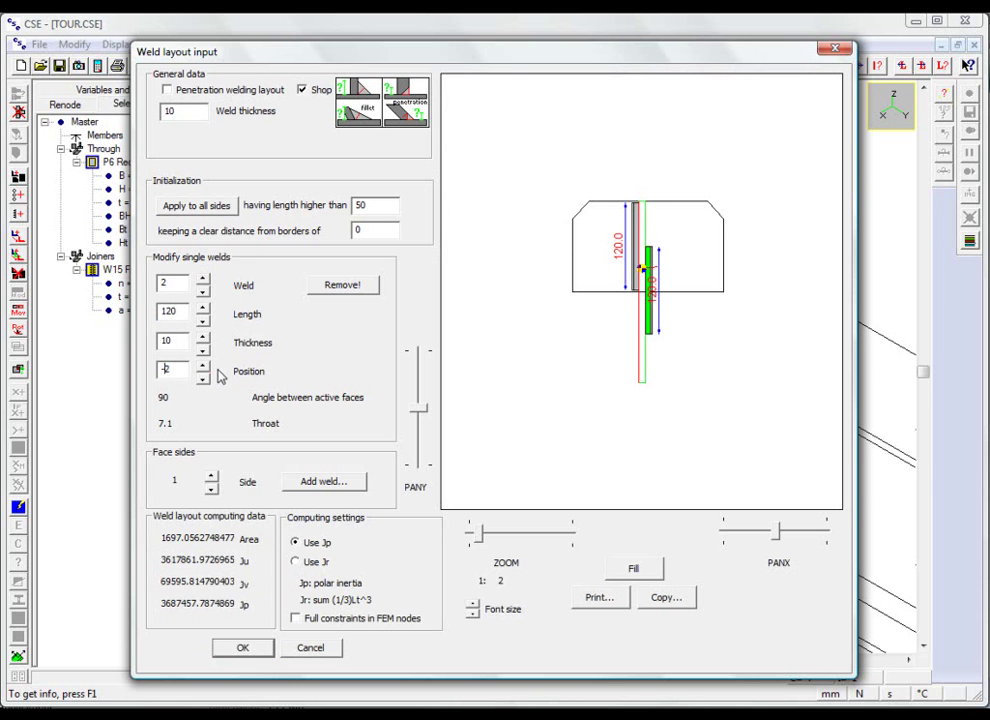
pyautogui.write('6')
pyautogui.click(243, 646)
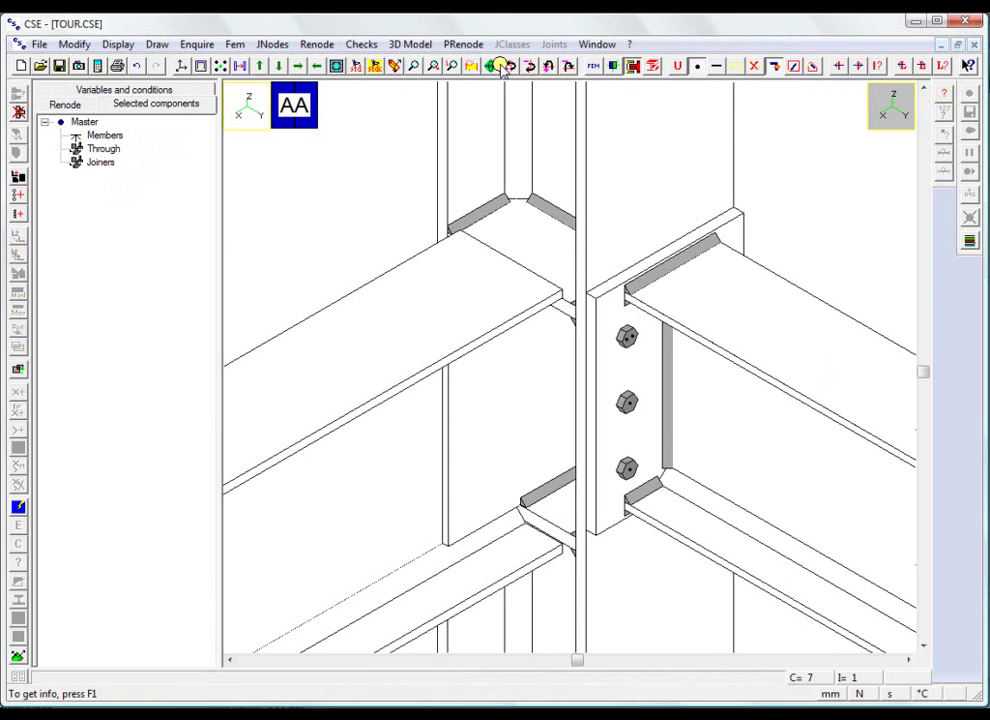
# Start a bolt layout on the face of the welded plate that joins the second beam's web to the column
pyautogui.click(338, 66)
pyautogui.click(337, 66)
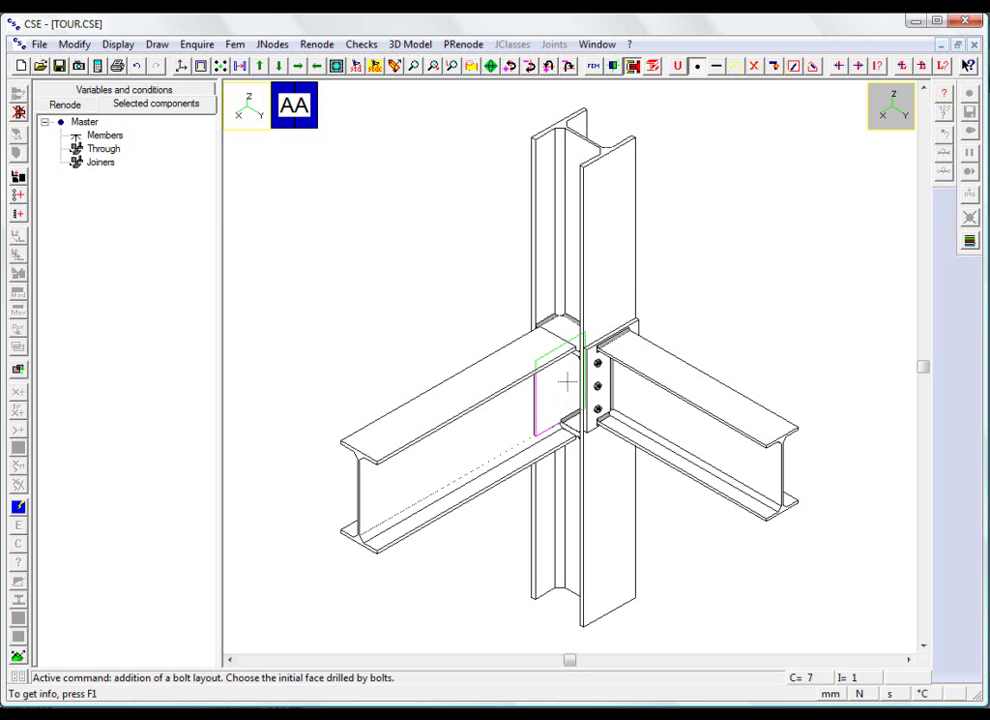
pyautogui.click(566, 381)
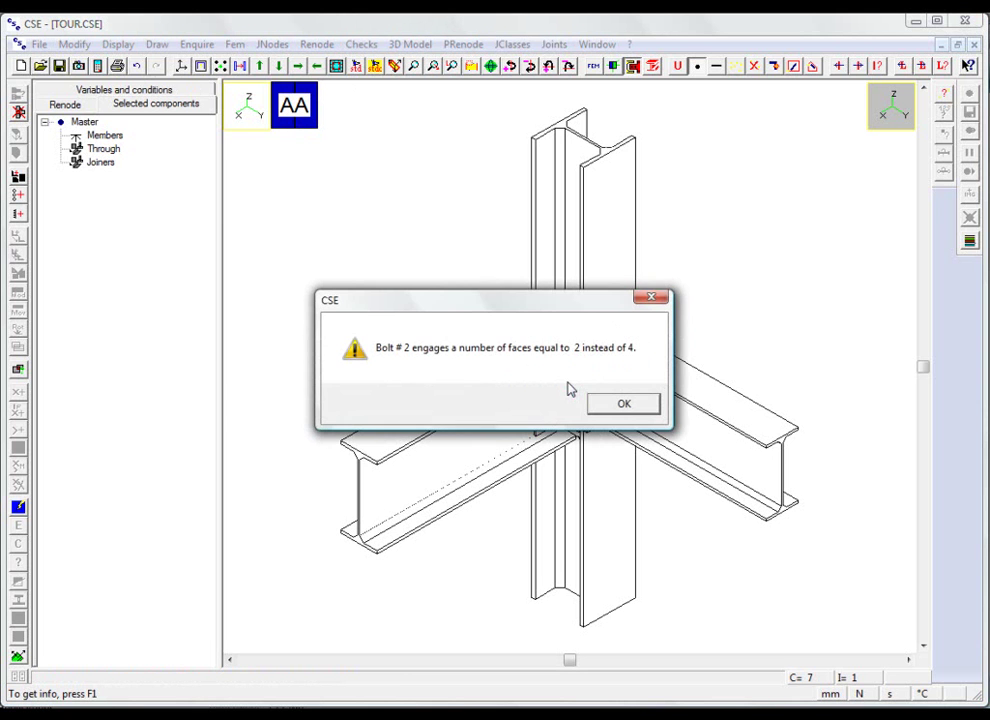
pyautogui.click(612, 402)
pyautogui.moveTo(430, 75); pyautogui.dragTo(535, 60)
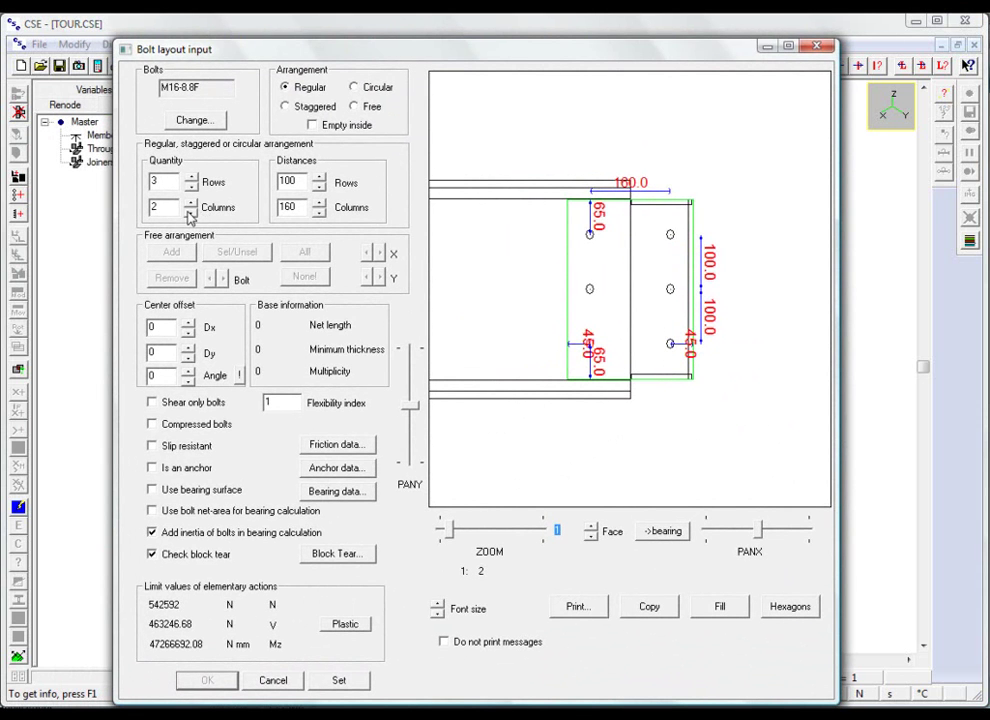
# Keep EURO-HEX M16 class 8.8 bolts with normal holes and reduce the bolt arrangement to one column
pyautogui.click(195, 121)
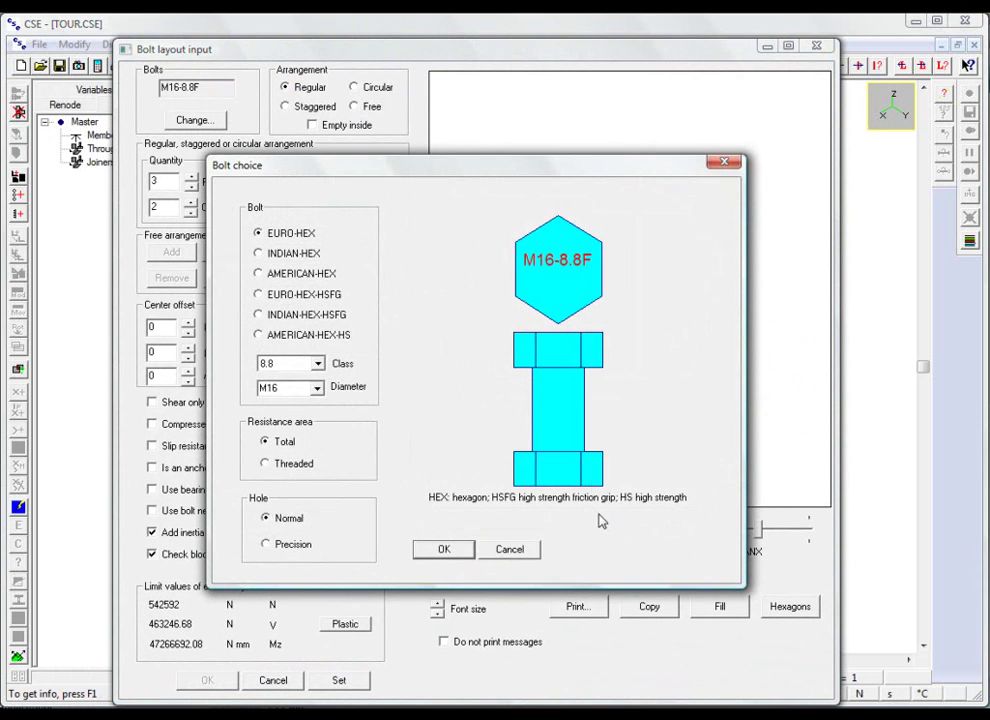
pyautogui.click(444, 549)
pyautogui.click(191, 212)
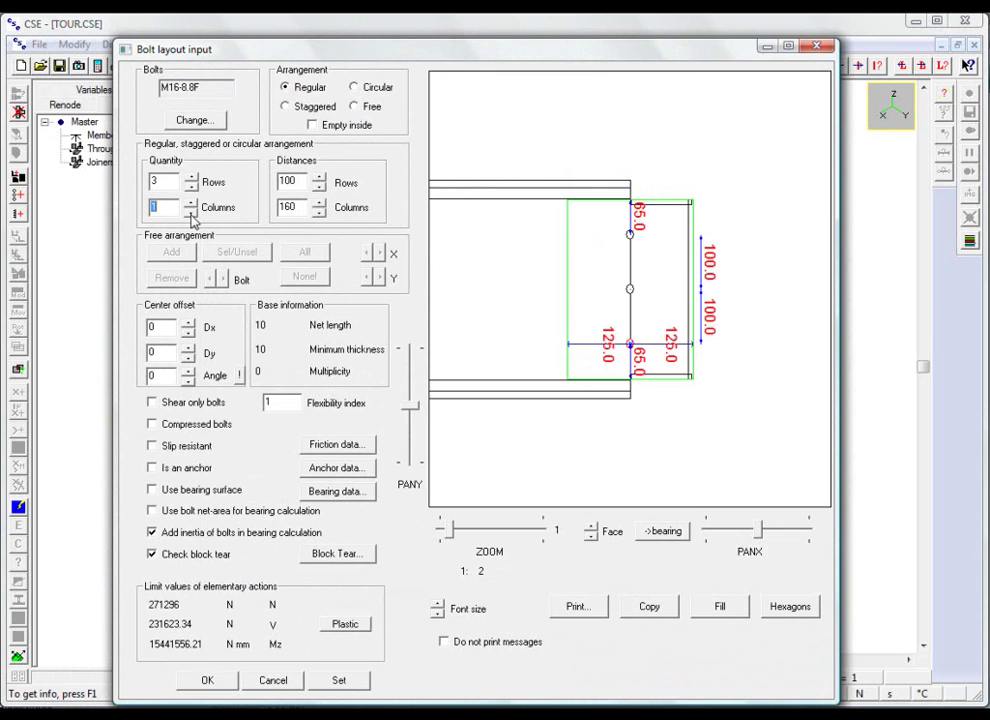
# Set the bolt layout's center offset Dx to -62.5 mm and accept the layout
pyautogui.doubleClick(152, 327)
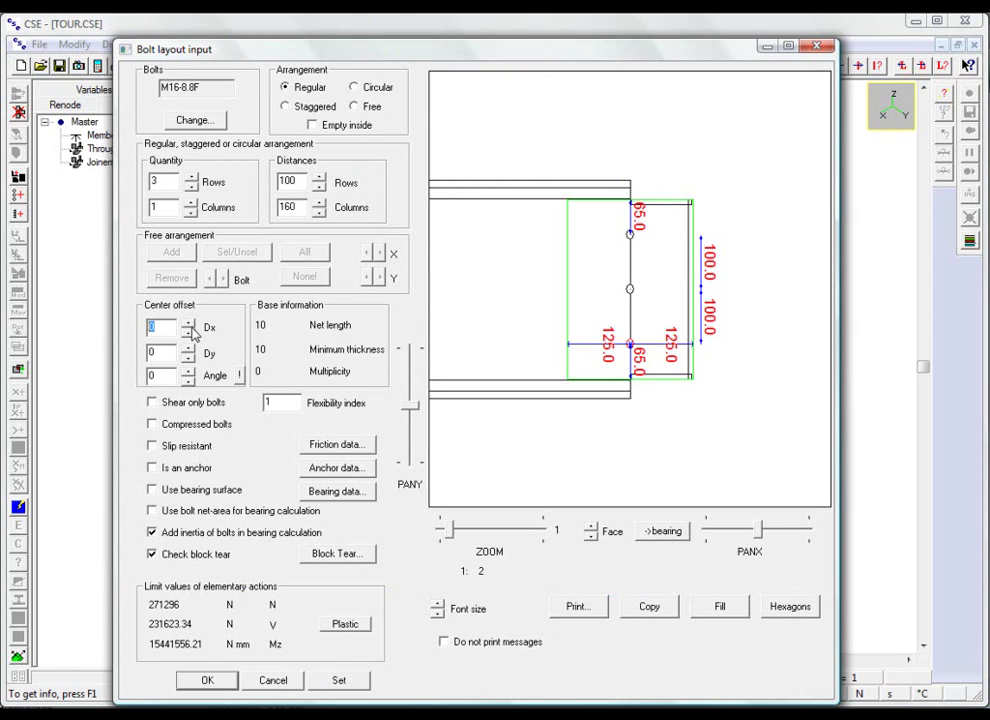
pyautogui.click(188, 332)
pyautogui.click(188, 332)
pyautogui.click(188, 332)
pyautogui.click(188, 332)
pyautogui.click(188, 332)
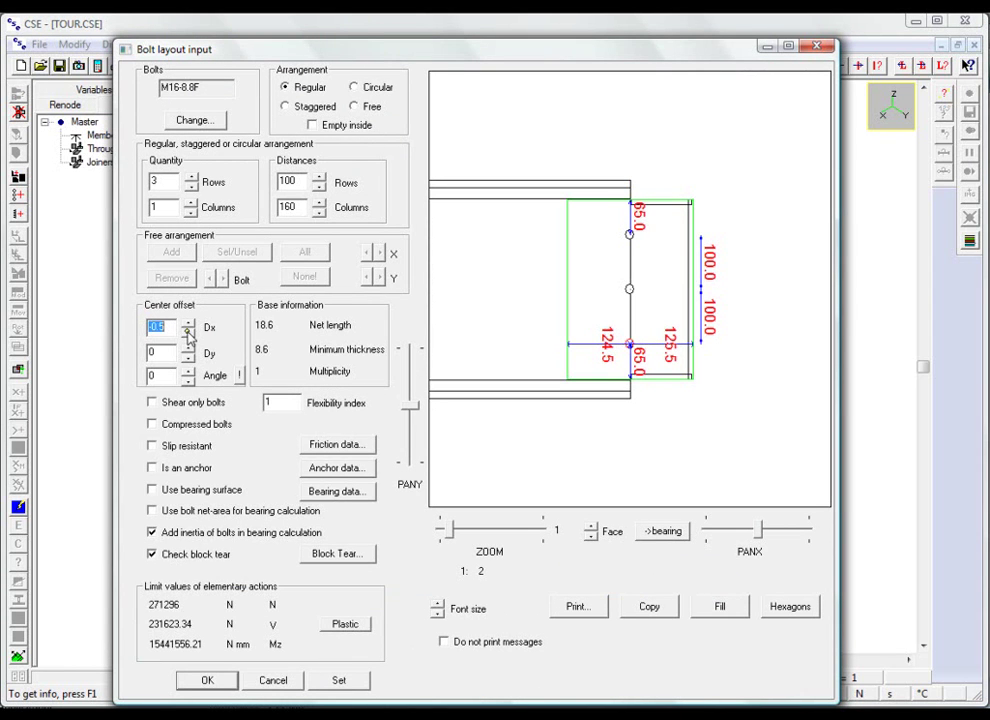
pyautogui.doubleClick(152, 327)
pyautogui.write('-62')
pyautogui.click(188, 334)
pyautogui.click(188, 334)
pyautogui.click(188, 335)
pyautogui.click(188, 335)
pyautogui.click(188, 335)
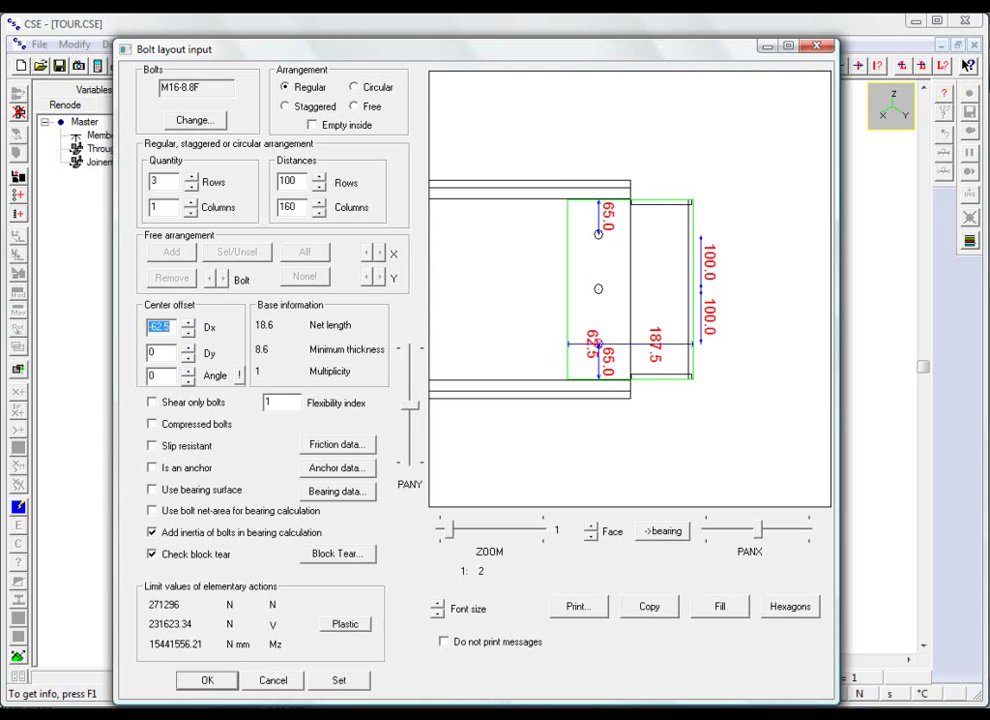
pyautogui.click(207, 680)
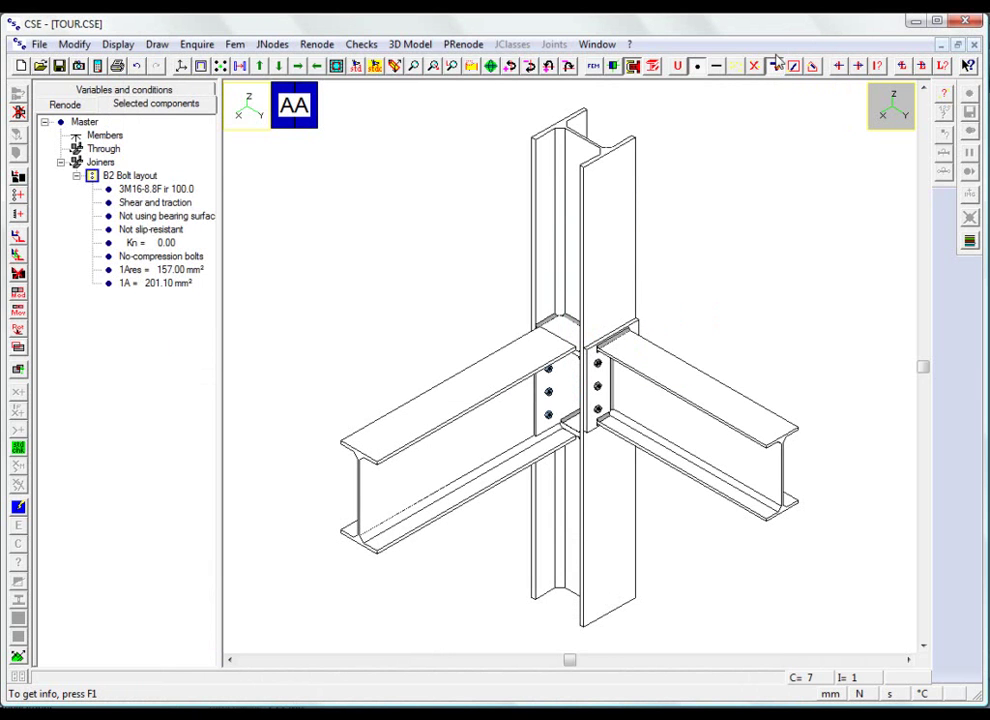
# Clear the selection and run the renode coherence check, reviewing the connection chains from beams m2 and m3 to column m1
pyautogui.click(793, 64)
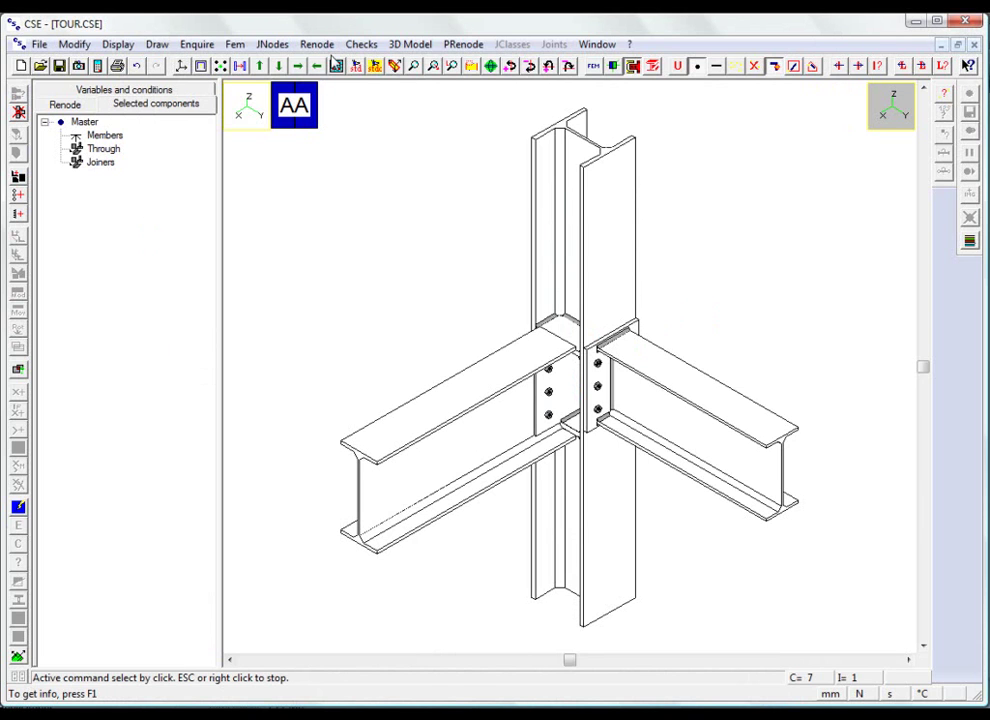
pyautogui.click(318, 44)
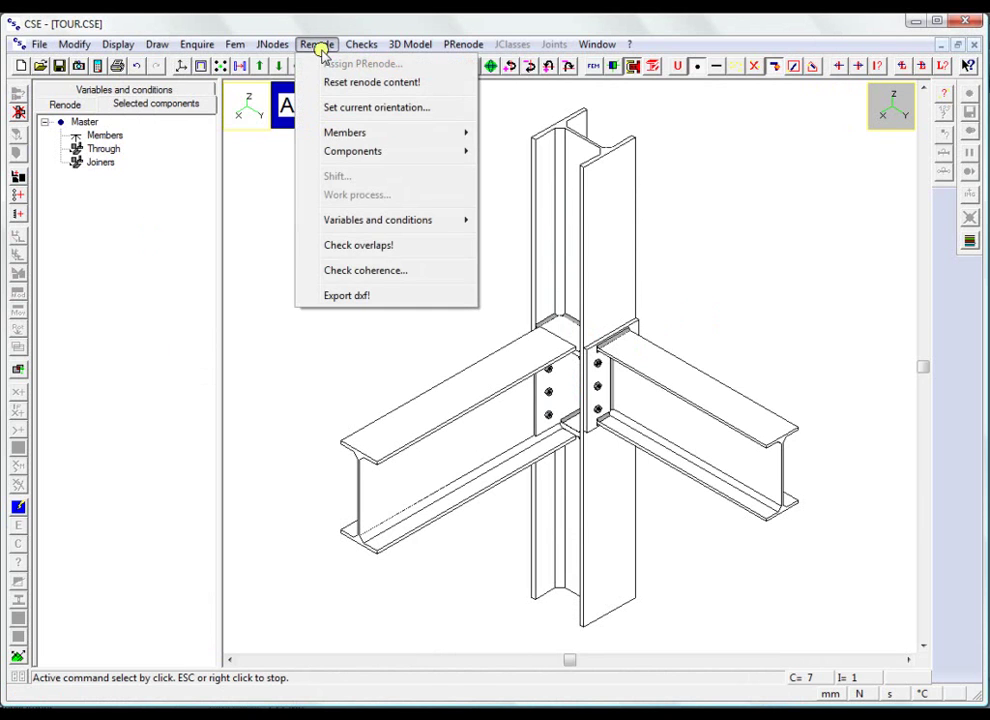
pyautogui.click(377, 271)
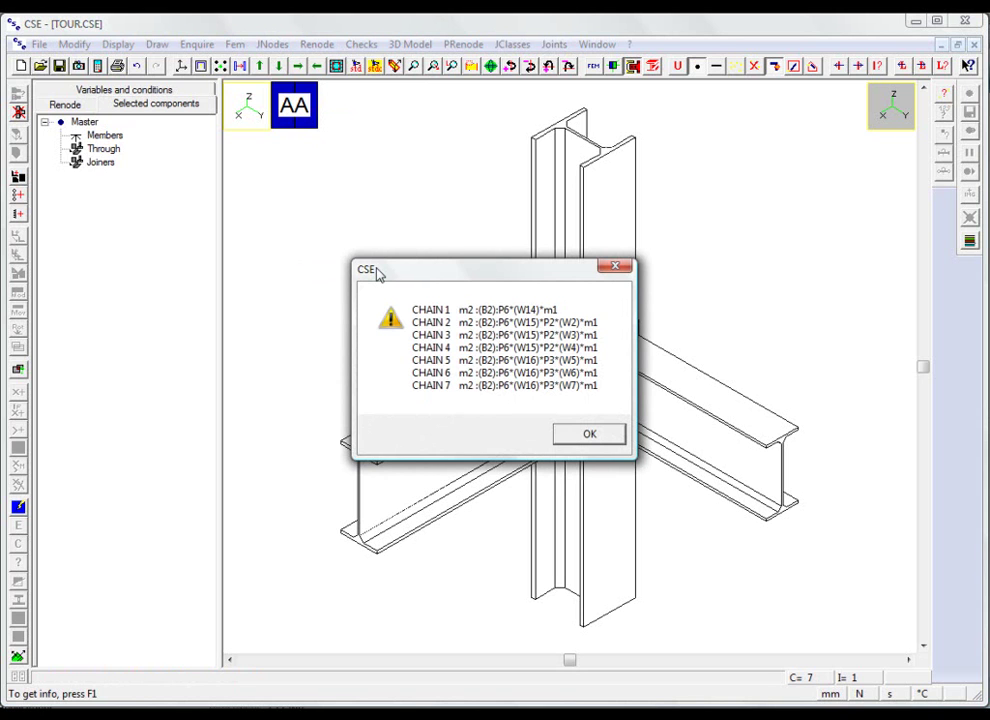
pyautogui.click(583, 437)
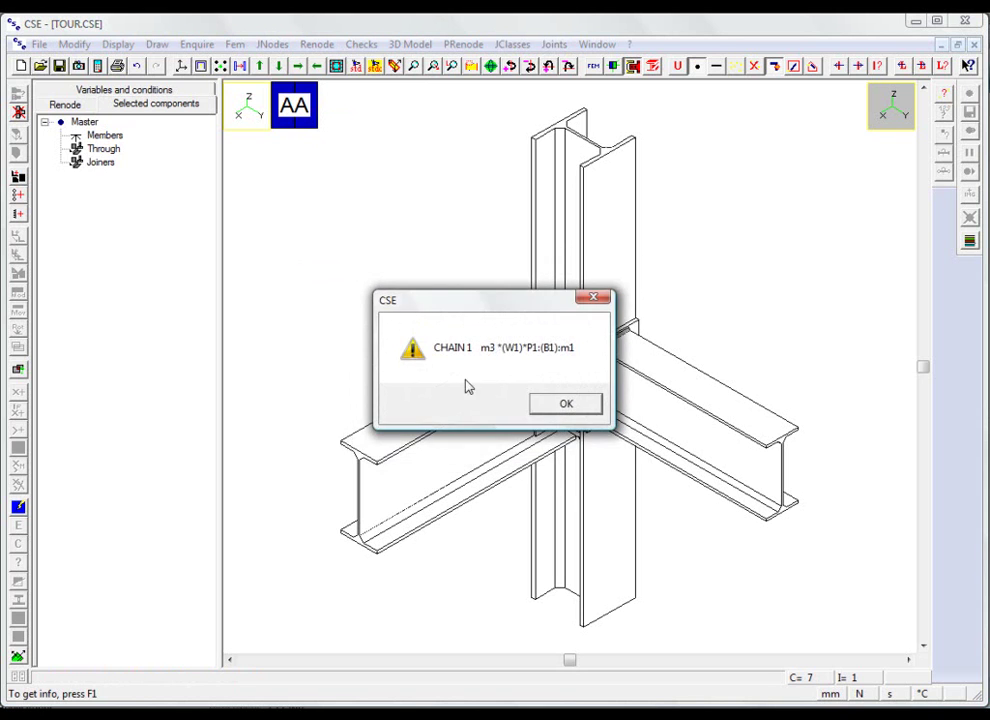
pyautogui.click(554, 403)
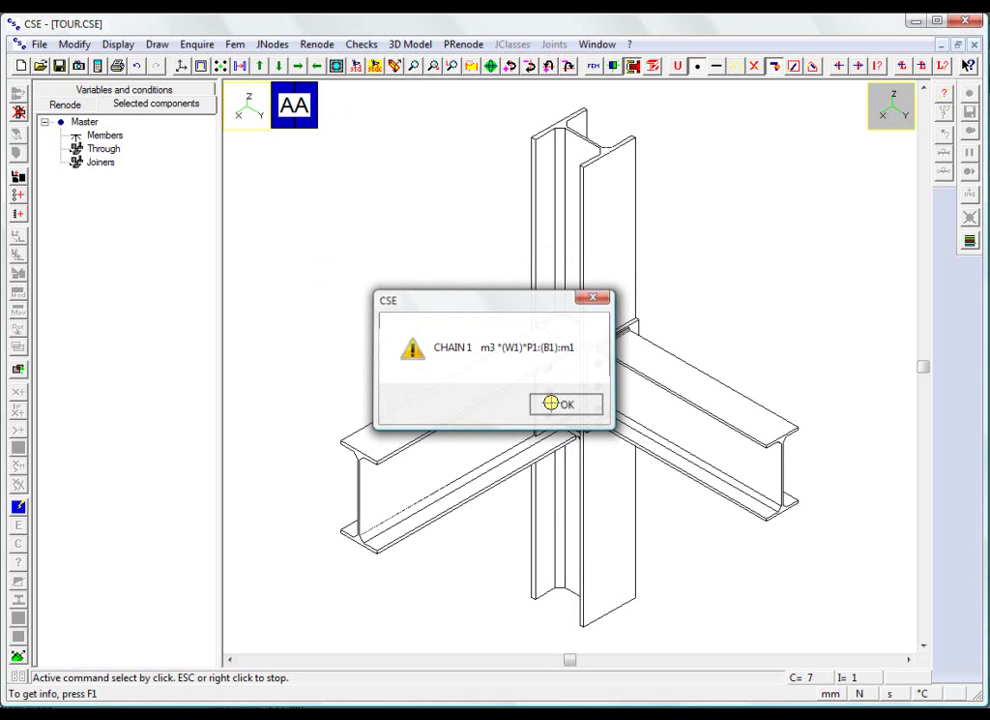